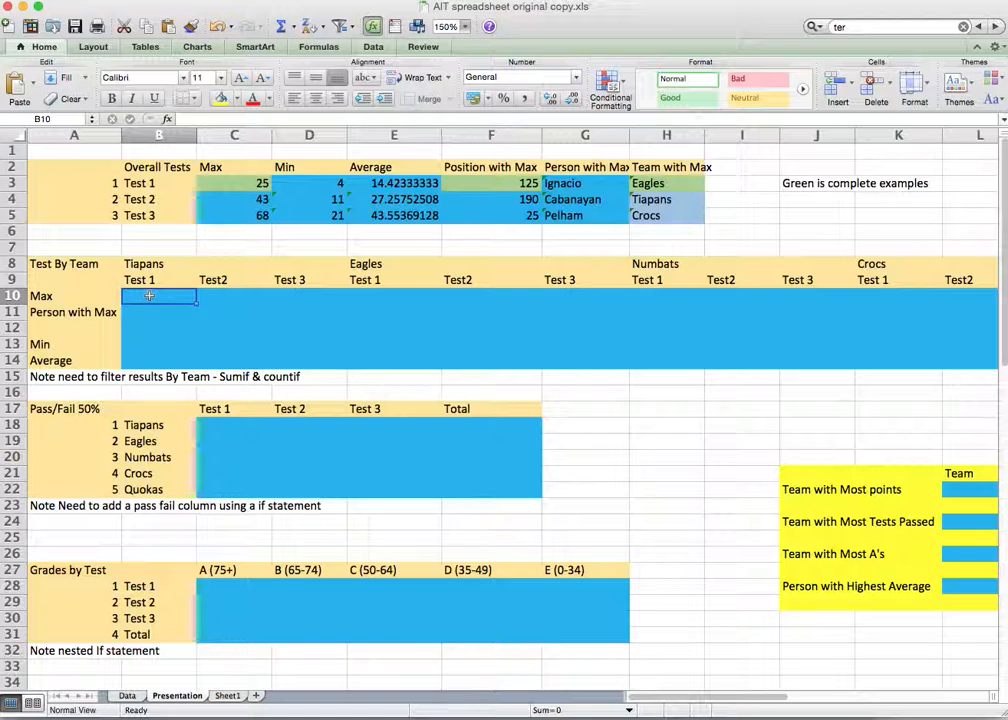
Step: Select the Tiapans summary block B8:D13, then switch to the Data sheet and browse its records
{"action": "left_click_drag", "start_coordinate": [139, 265], "coordinate": [292, 360]}
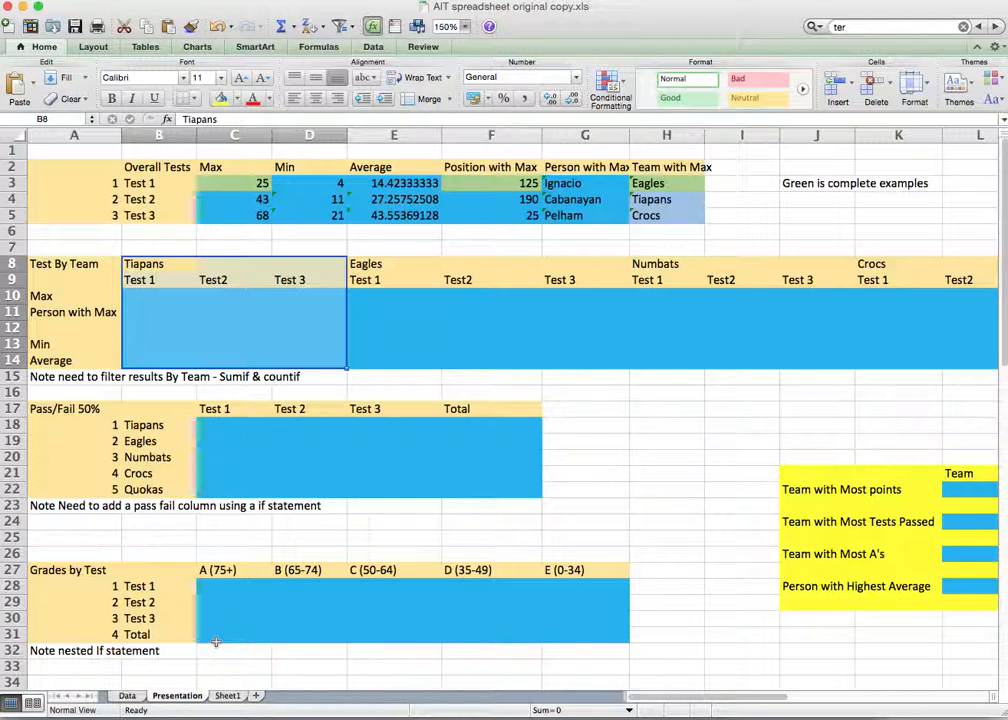
{"action": "left_click", "coordinate": [127, 695]}
{"action": "scroll", "coordinate": [408, 640], "scroll_direction": "down", "scroll_amount": 10}
{"action": "scroll", "coordinate": [408, 621], "scroll_direction": "down", "scroll_amount": 10}
{"action": "scroll", "coordinate": [408, 621], "scroll_direction": "up", "scroll_amount": 20}
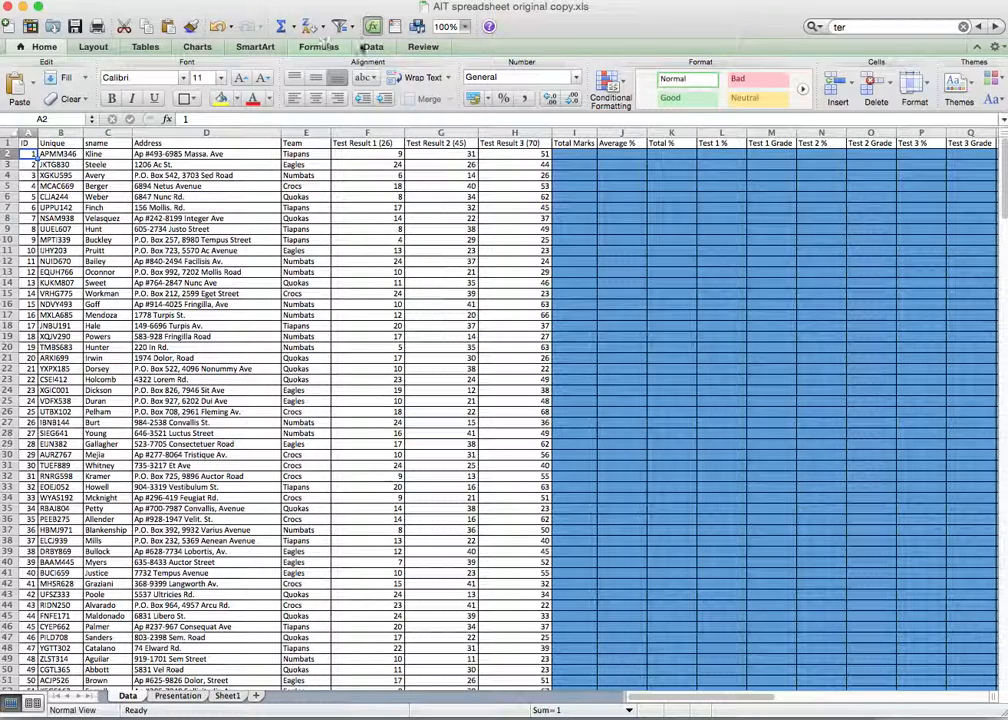
Step: Freeze the Data sheet's header row and scroll down to the last record at row 301
{"action": "left_click", "coordinate": [262, 0]}
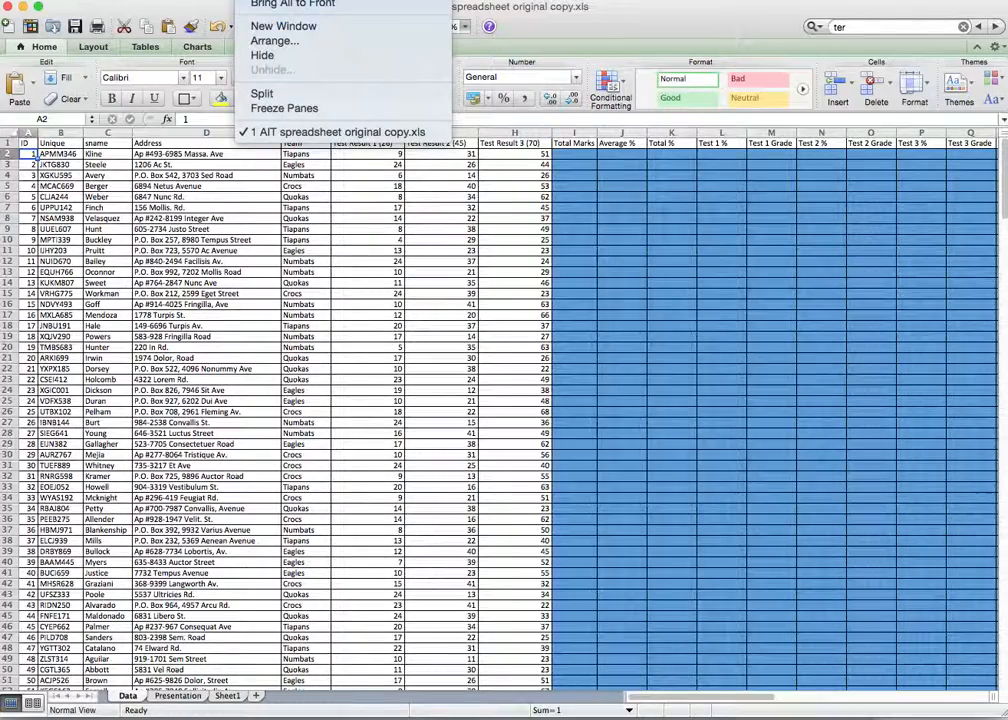
{"action": "left_click", "coordinate": [285, 108]}
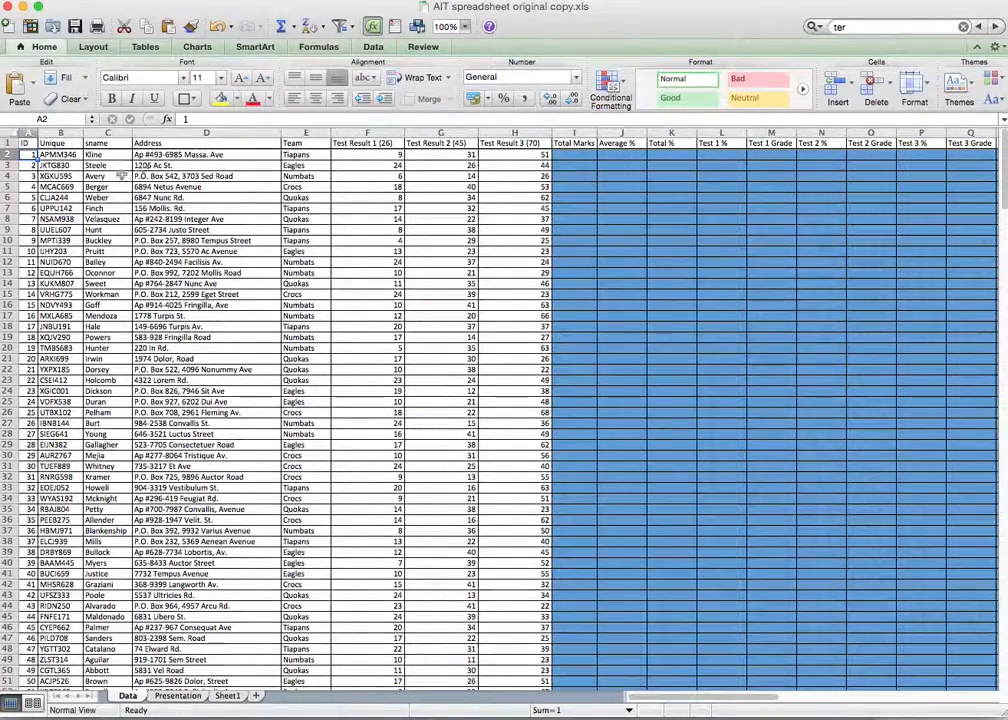
{"action": "scroll", "coordinate": [195, 142], "scroll_direction": "down", "scroll_amount": 20}
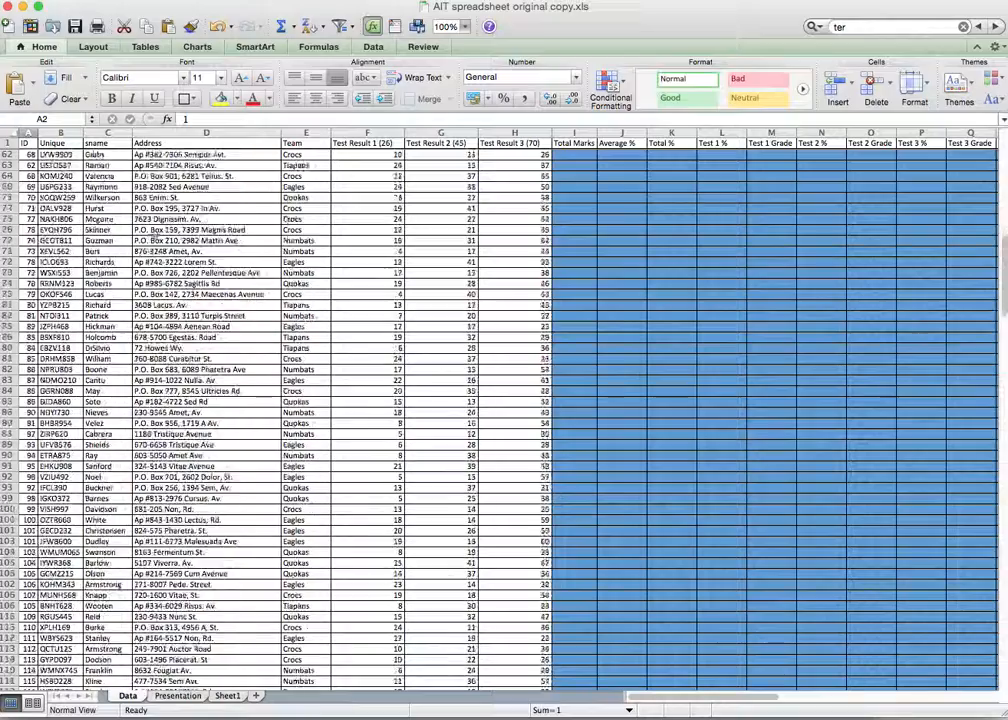
{"action": "scroll", "coordinate": [195, 142], "scroll_direction": "down", "scroll_amount": 20}
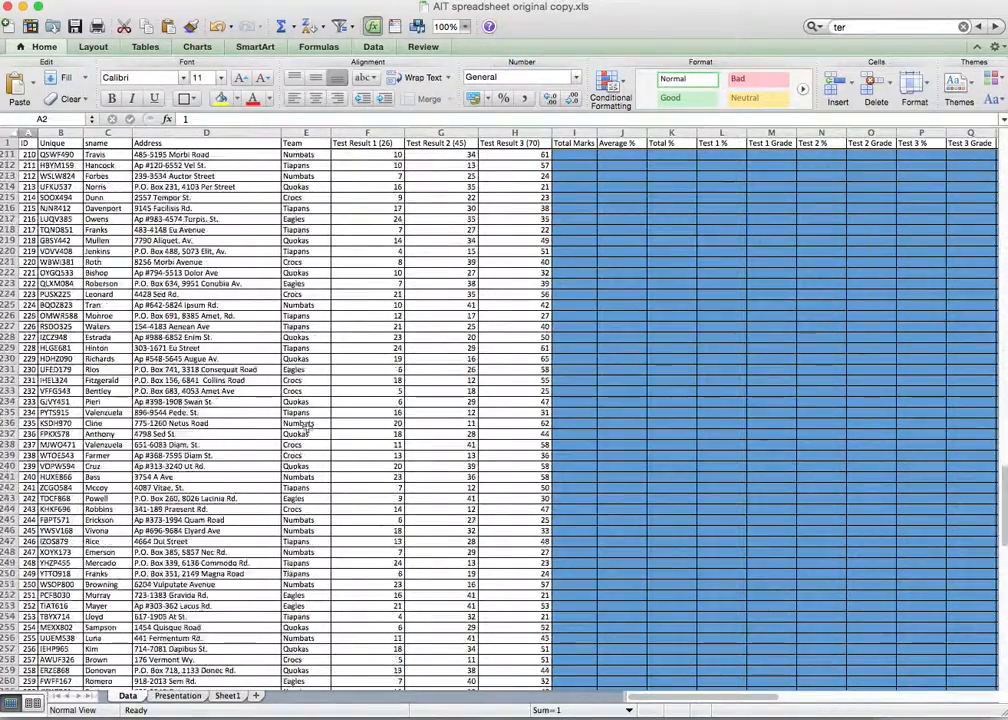
{"action": "scroll", "coordinate": [307, 427], "scroll_direction": "up", "scroll_amount": 15}
{"action": "scroll", "coordinate": [307, 427], "scroll_direction": "down", "scroll_amount": 5}
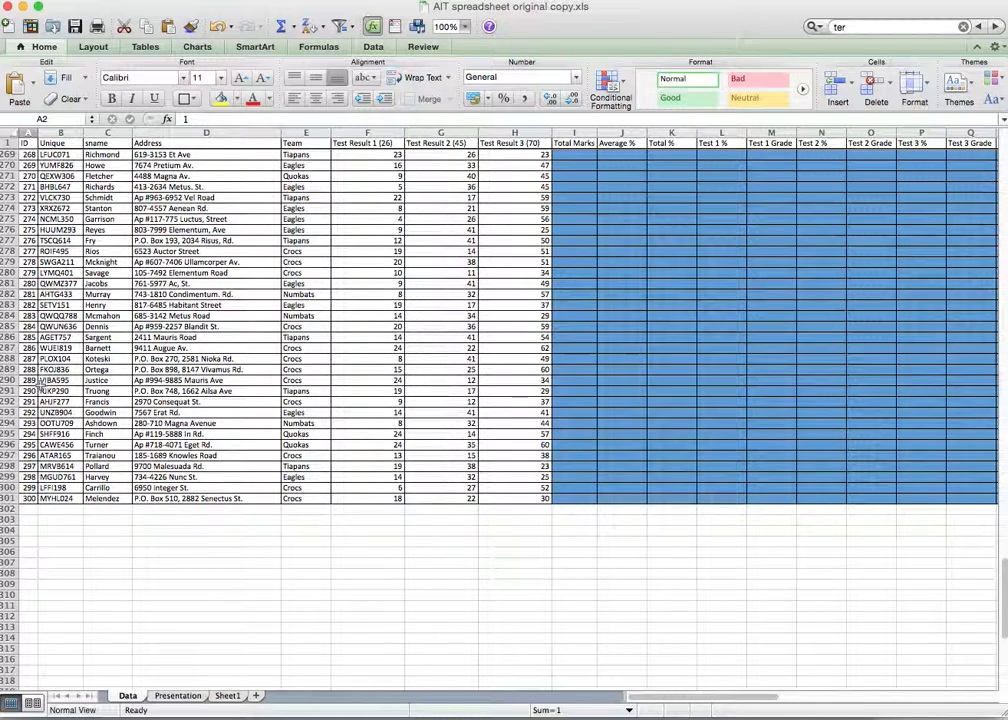
Step: Fill the records in A290:K301 yellow
{"action": "left_click_drag", "start_coordinate": [27, 381], "coordinate": [668, 494]}
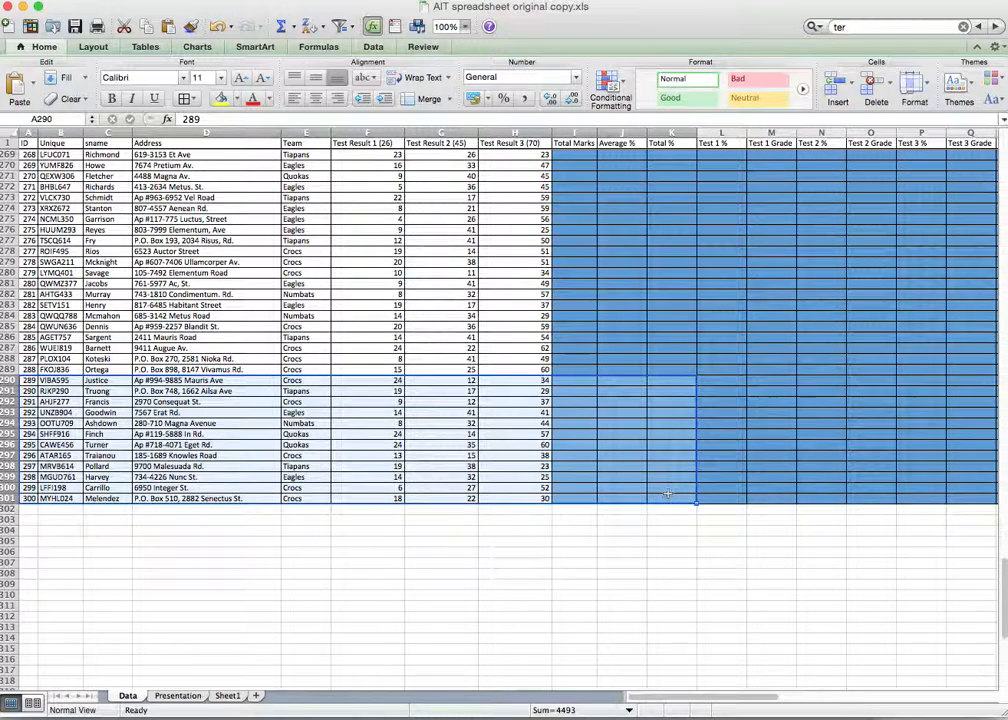
{"action": "left_click", "coordinate": [221, 98]}
{"action": "left_click", "coordinate": [555, 562]}
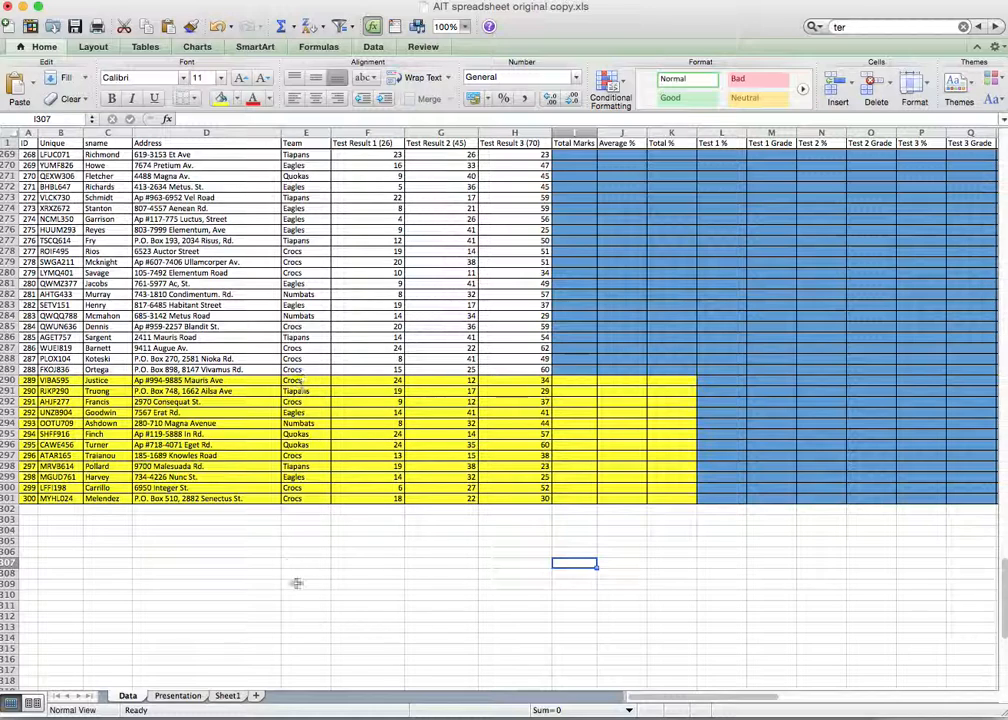
Step: Check the Presentation sheet, return to Data, then bring up the TextEdit note of COUNT formulas
{"action": "left_click", "coordinate": [178, 695]}
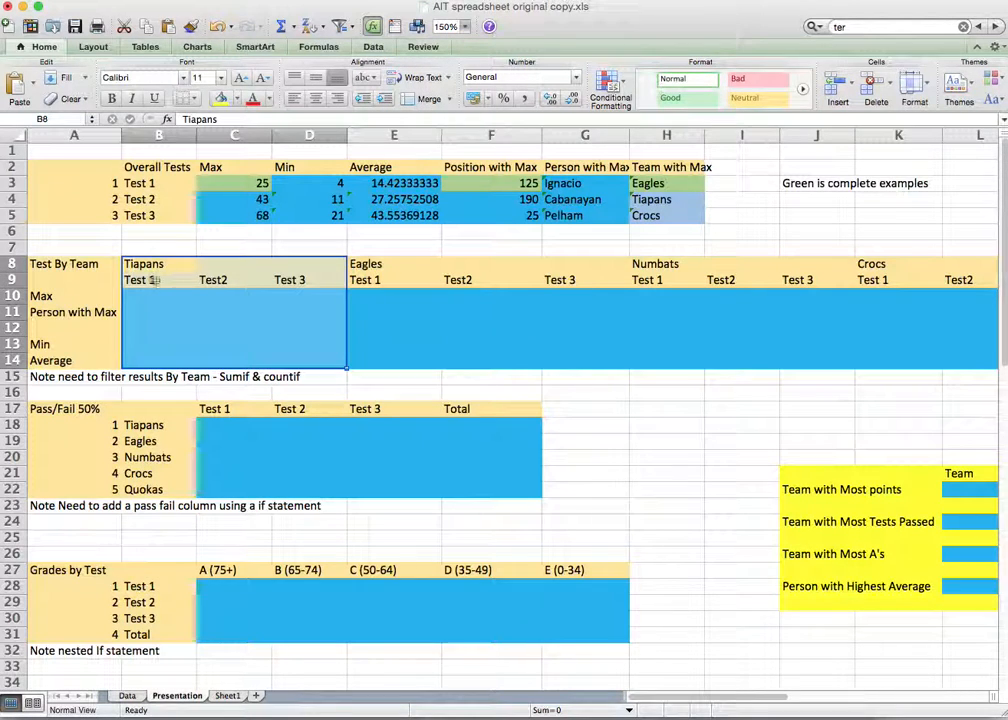
{"action": "left_click", "coordinate": [127, 695]}
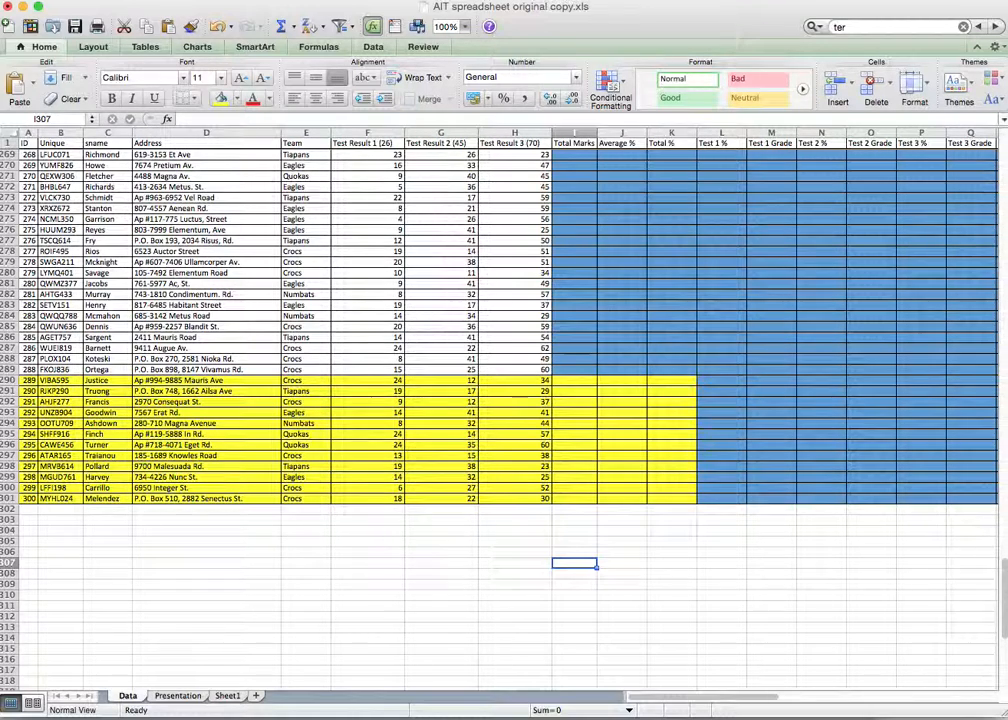
{"action": "key", "text": "super+Tab"}
{"action": "key", "text": "super+Tab"}
{"action": "key", "text": "super+Tab"}
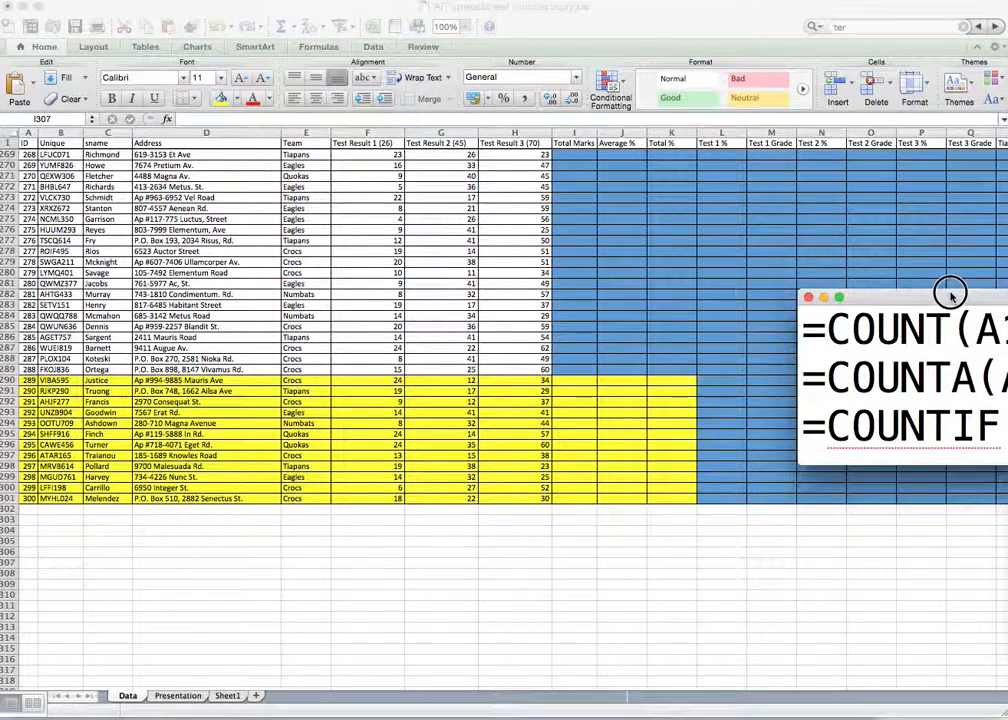
{"action": "left_click_drag", "start_coordinate": [950, 295], "coordinate": [514, 273]}
{"action": "left_click", "coordinate": [514, 402]}
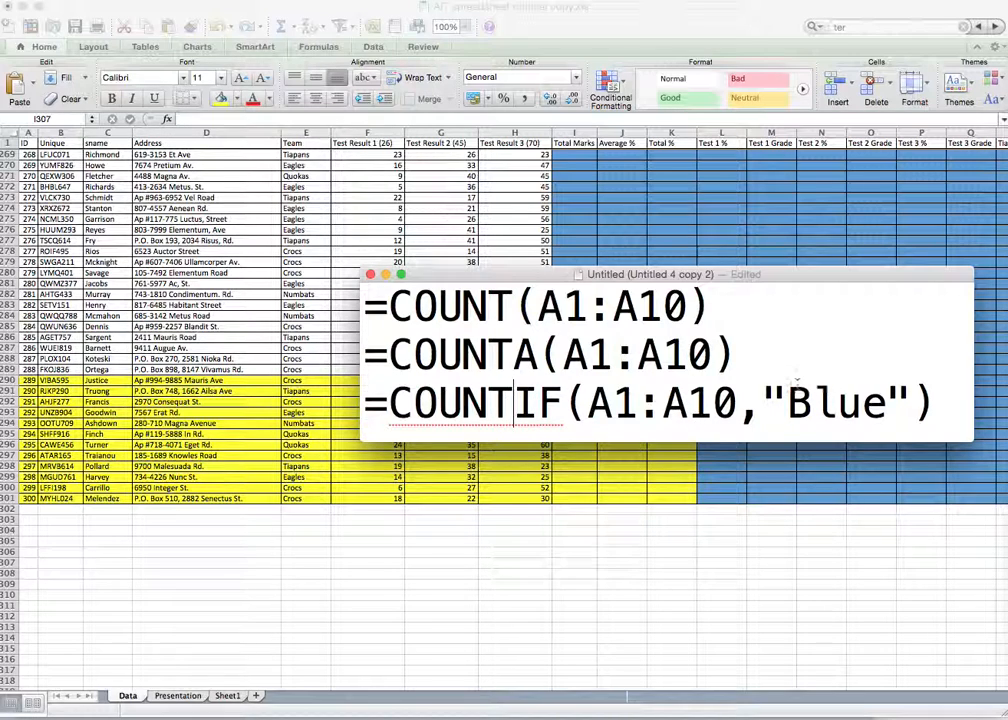
{"action": "left_click_drag", "start_coordinate": [460, 273], "coordinate": [1007, 268]}
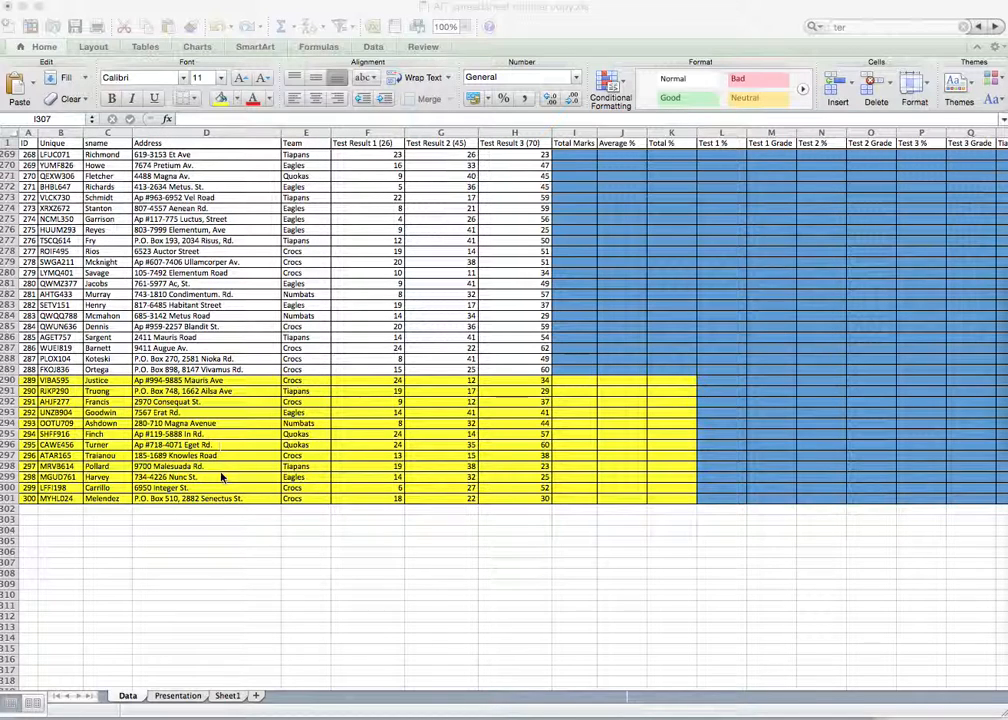
Step: Enter the team label 'tiapans' in D305
{"action": "left_click", "coordinate": [289, 543]}
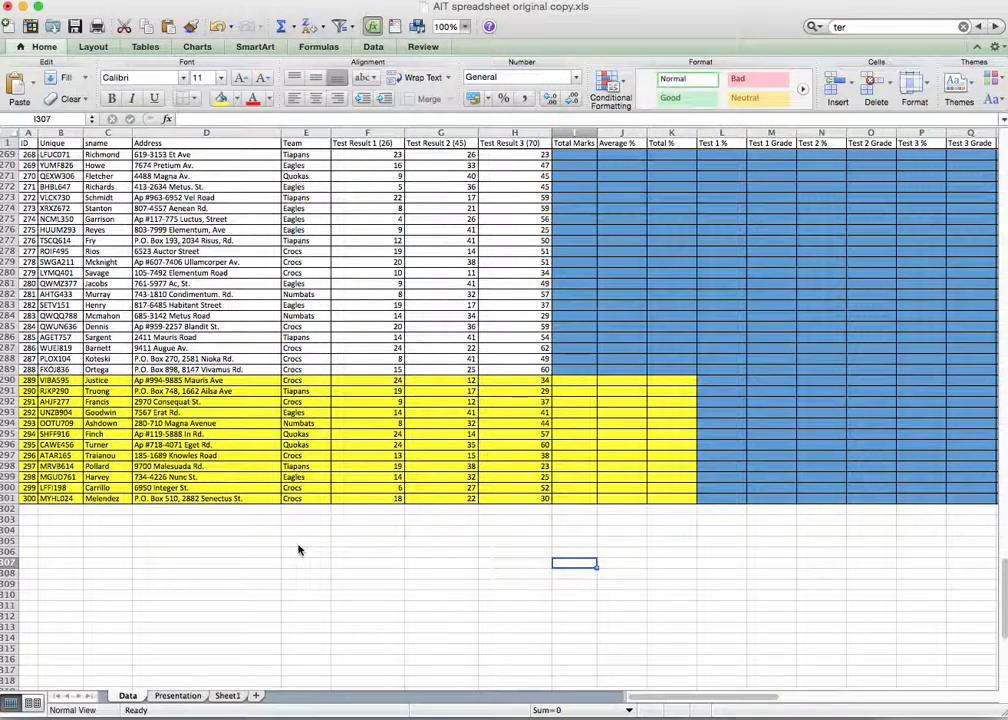
{"action": "left_click", "coordinate": [240, 543]}
{"action": "type", "text": "tiapans"}
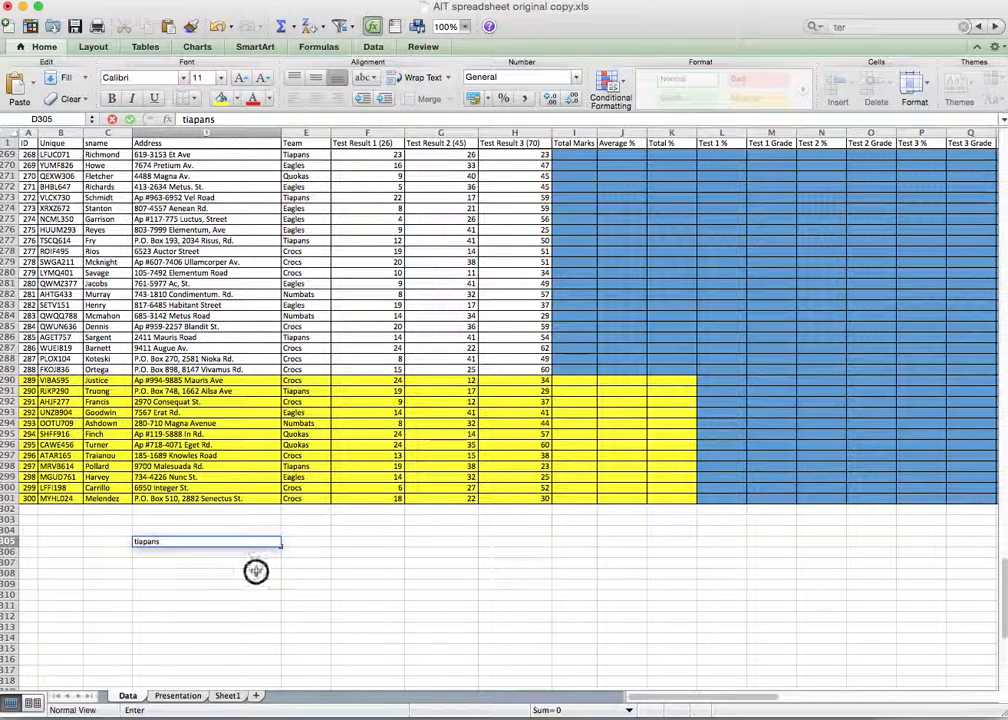
{"action": "key", "text": "Return"}
Step: Enter =countif(E290:E301,"tiapans") in E305 to count the Tiapans entries
{"action": "left_click", "coordinate": [292, 542]}
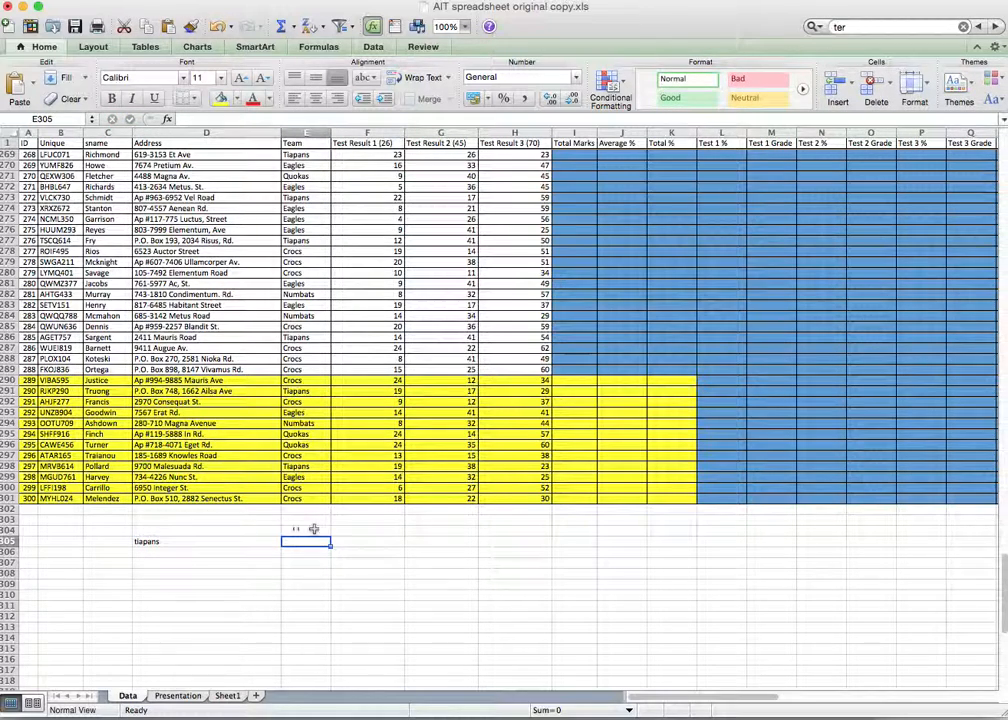
{"action": "left_click", "coordinate": [202, 118]}
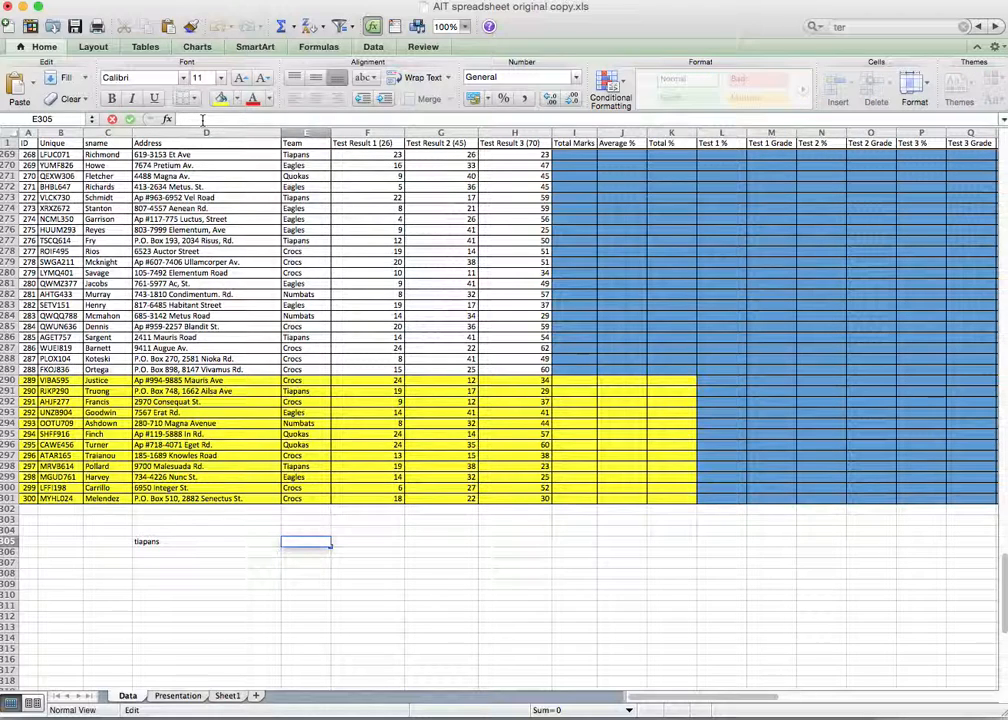
{"action": "type", "text": "=count"}
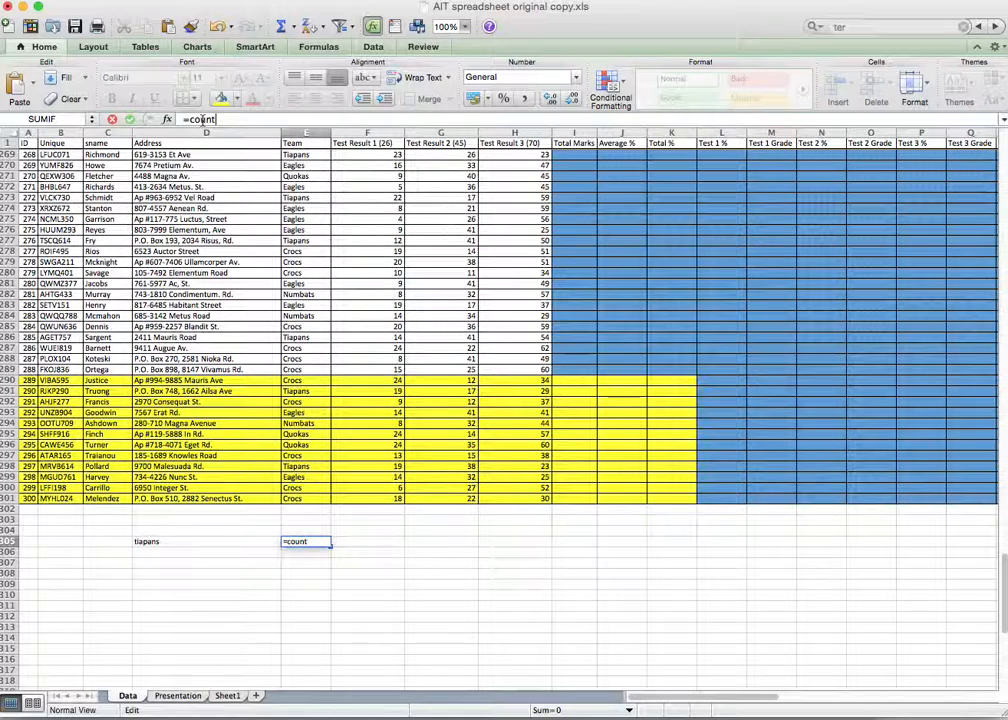
{"action": "type", "text": "if("}
{"action": "left_click_drag", "start_coordinate": [296, 382], "coordinate": [298, 501]}
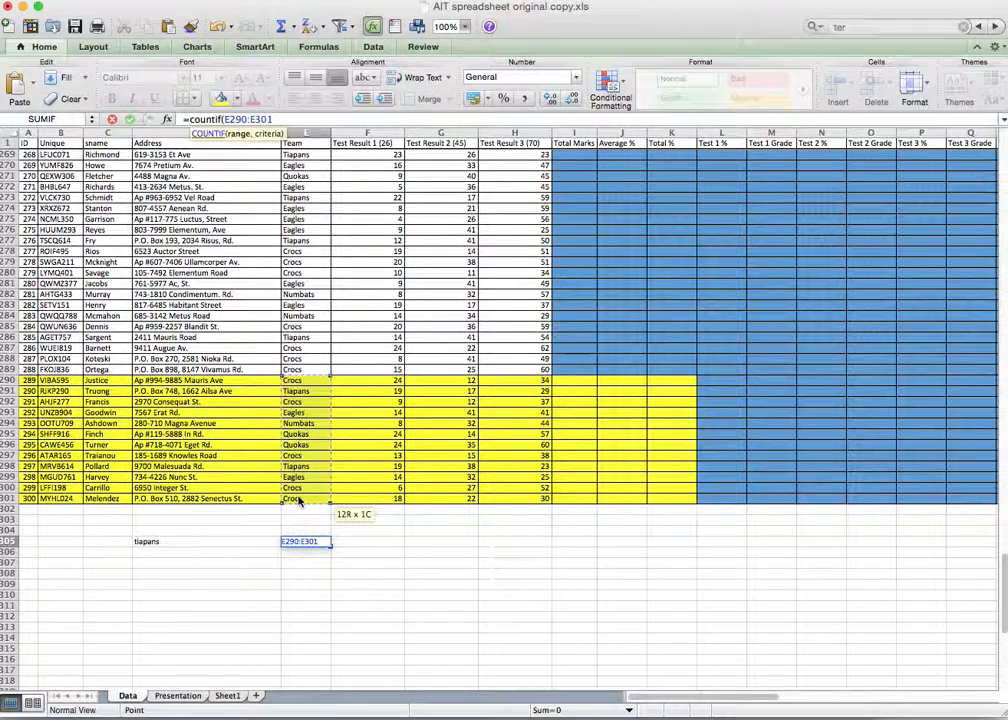
{"action": "type", "text": ",\"tiapans"}
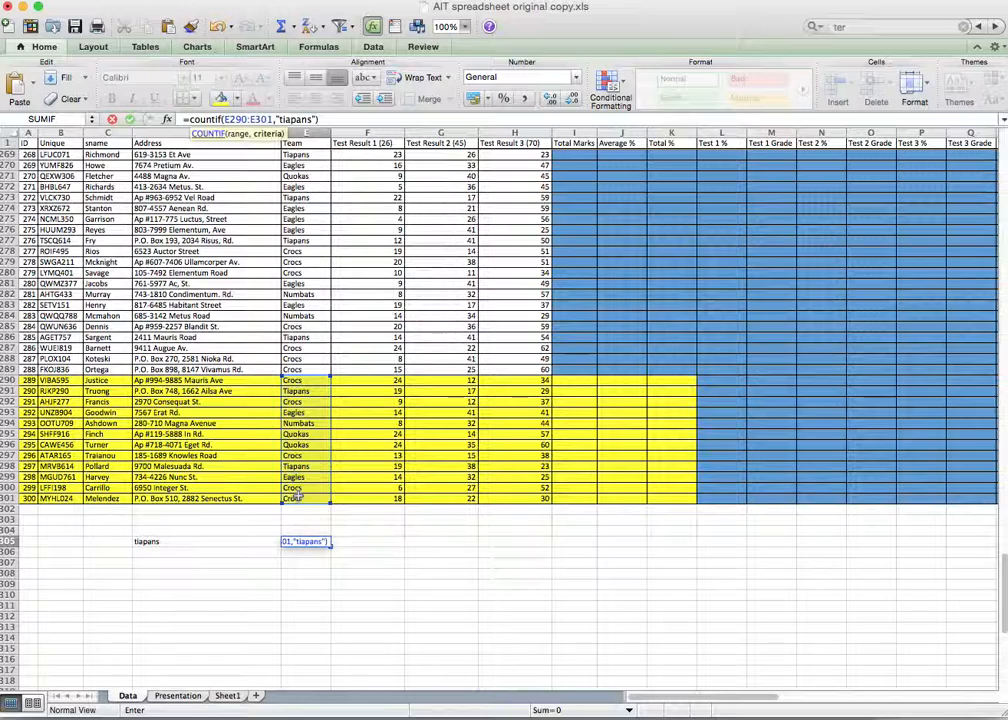
{"action": "type", "text": "\")"}
{"action": "key", "text": "Return"}
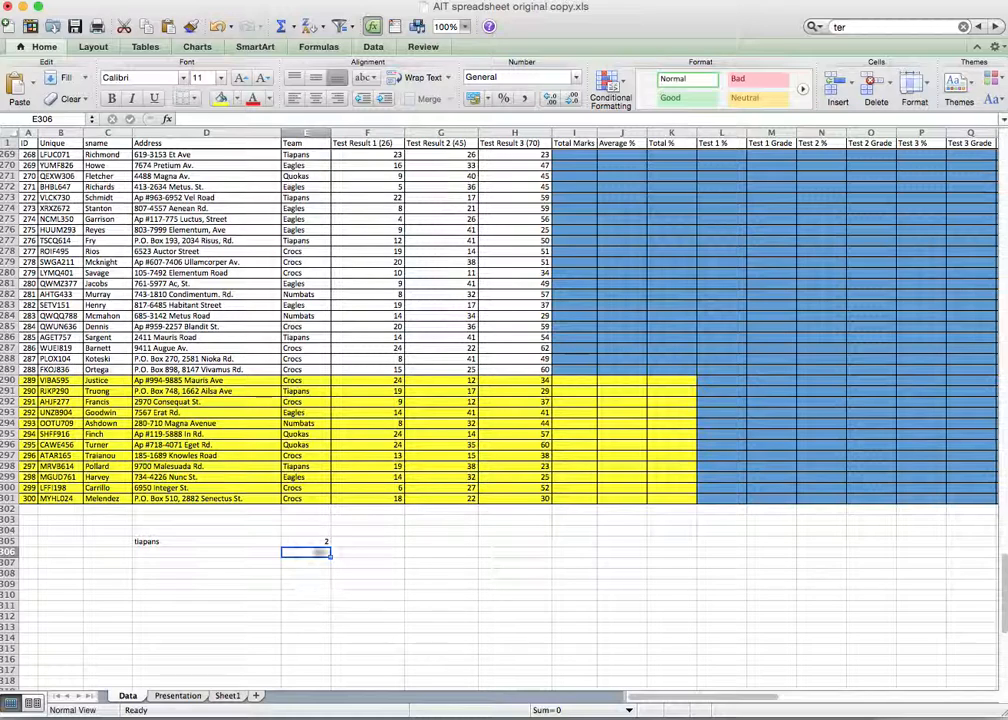
Step: Enter =sumif(E290:E301,"tiapans",F290:F301) in F305, totalling the Tiapans Test 1 scores to 38
{"action": "left_click", "coordinate": [378, 543]}
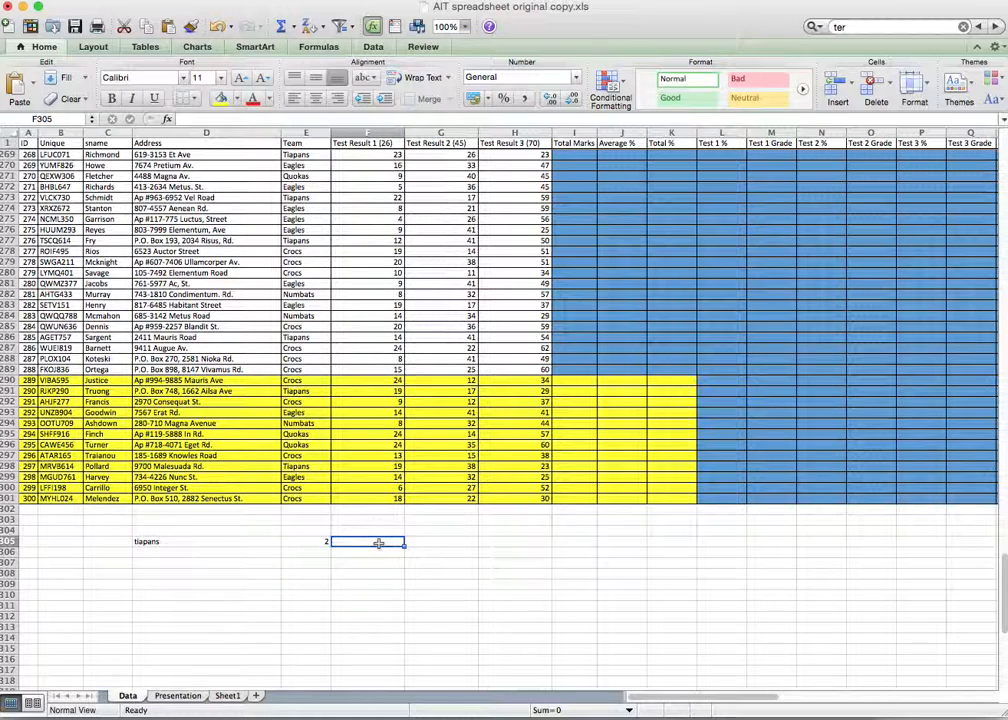
{"action": "type", "text": "=co"}
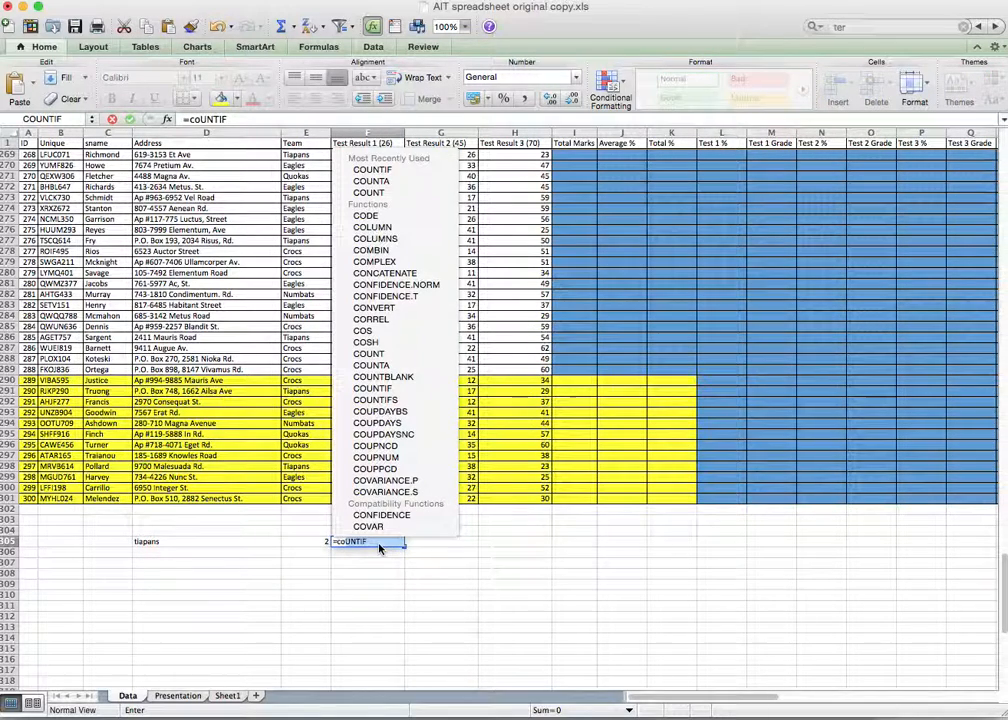
{"action": "type", "text": "unt"}
{"action": "key", "text": "BackSpace"}
{"action": "key", "text": "BackSpace"}
{"action": "key", "text": "BackSpace"}
{"action": "key", "text": "BackSpace"}
{"action": "key", "text": "BackSpace"}
{"action": "key", "text": "BackSpace"}
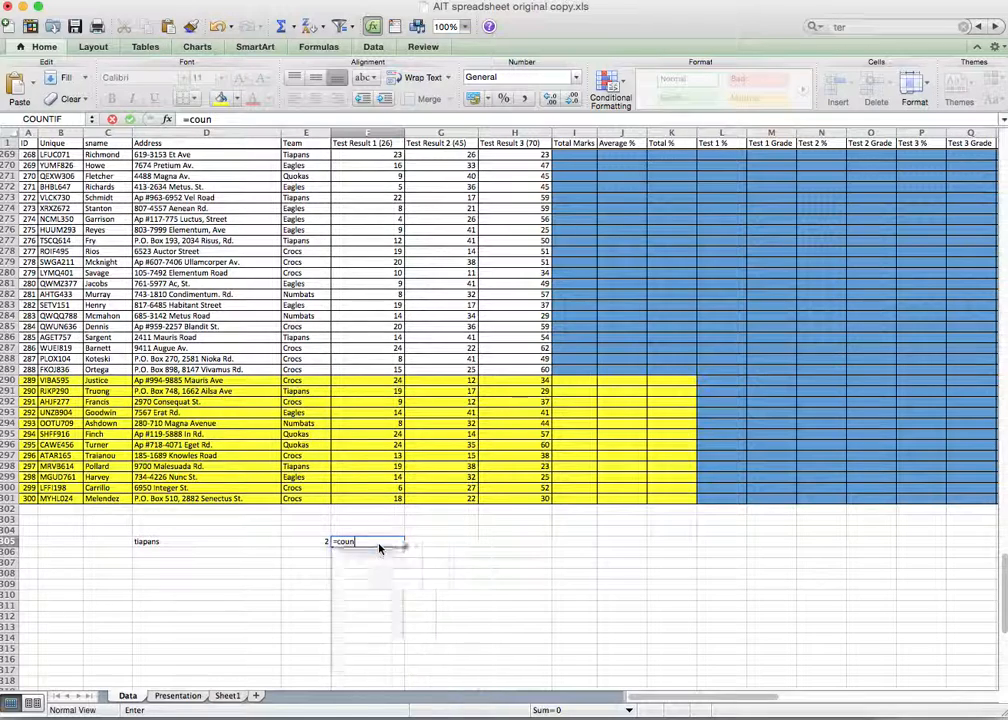
{"action": "type", "text": "sumif("}
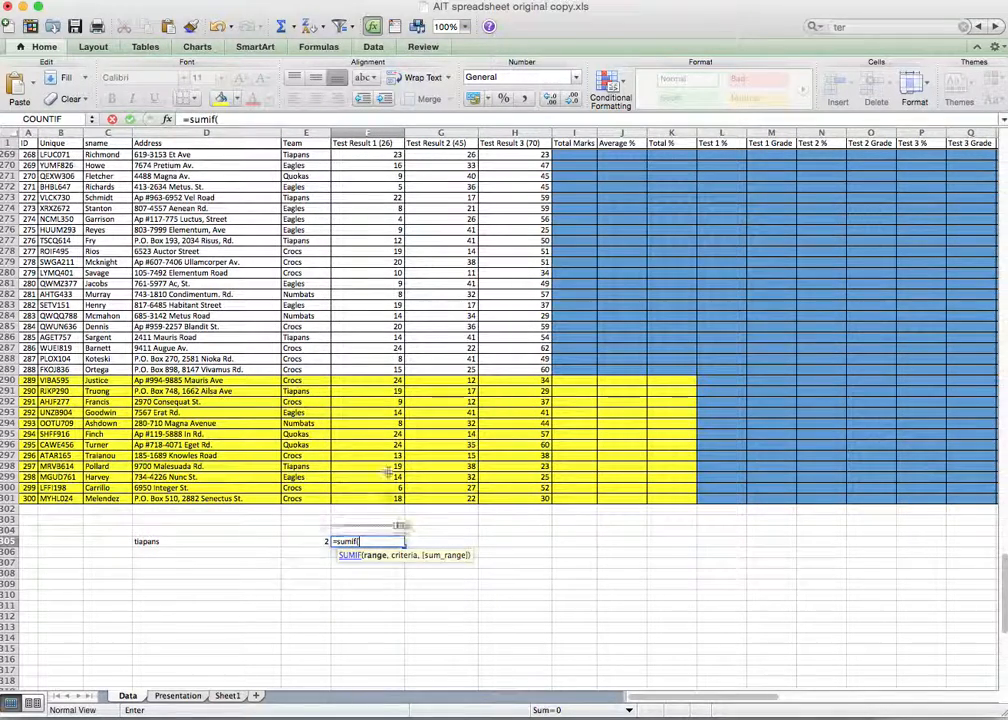
{"action": "left_click", "coordinate": [303, 381]}
{"action": "left_click_drag", "start_coordinate": [303, 381], "coordinate": [307, 503]}
{"action": "type", "text": ",\"tiapans"}
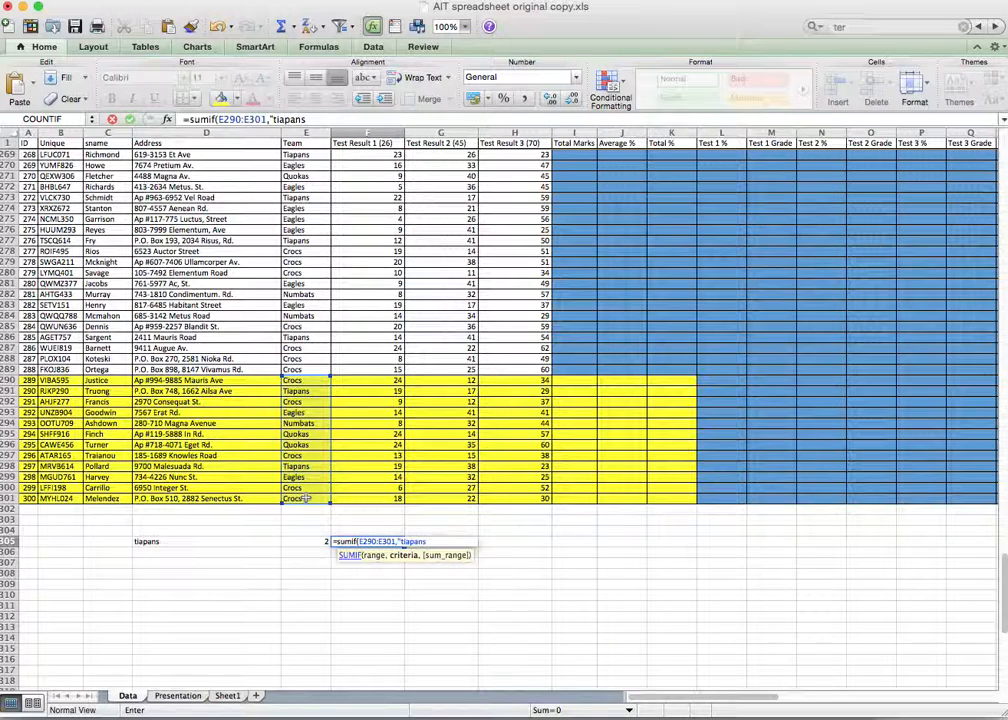
{"action": "type", "text": "\","}
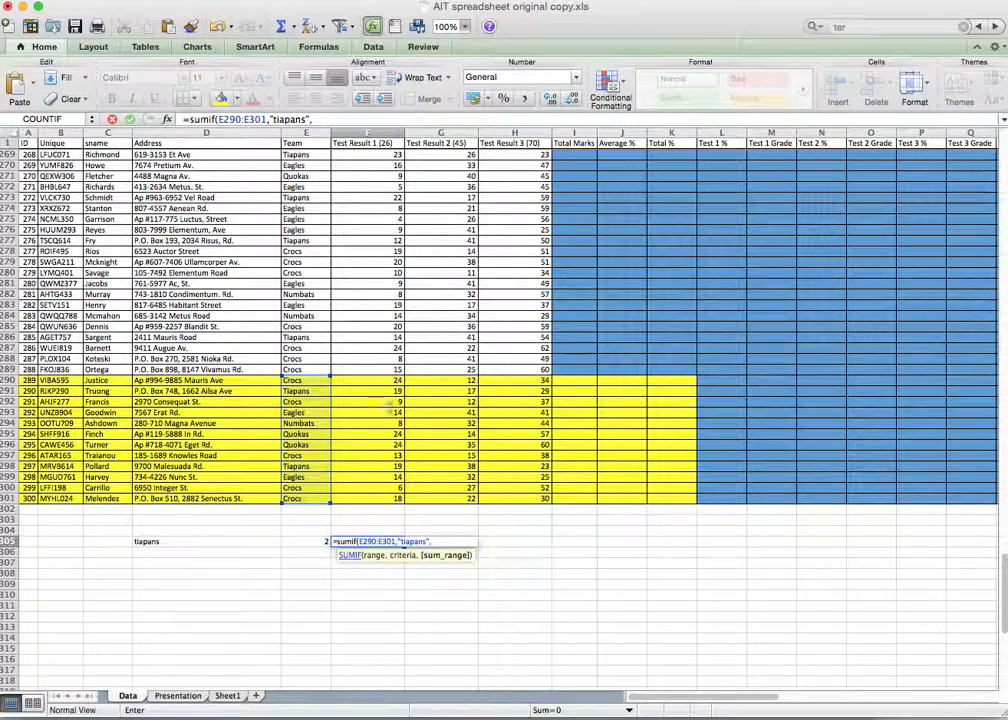
{"action": "left_click_drag", "start_coordinate": [383, 386], "coordinate": [381, 498]}
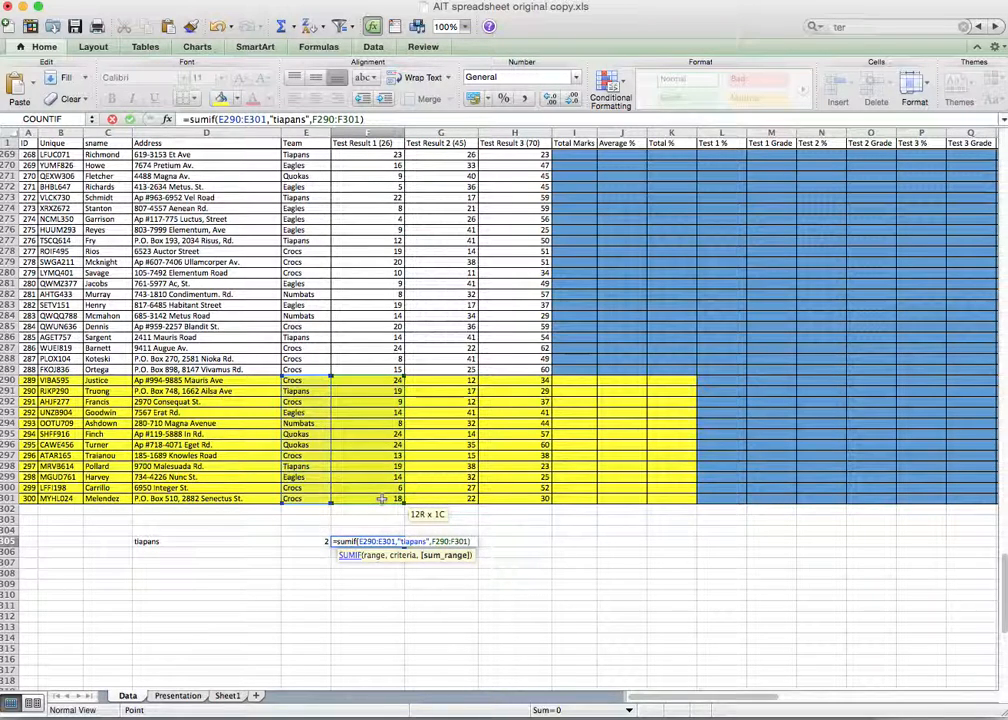
{"action": "key", "text": "Return"}
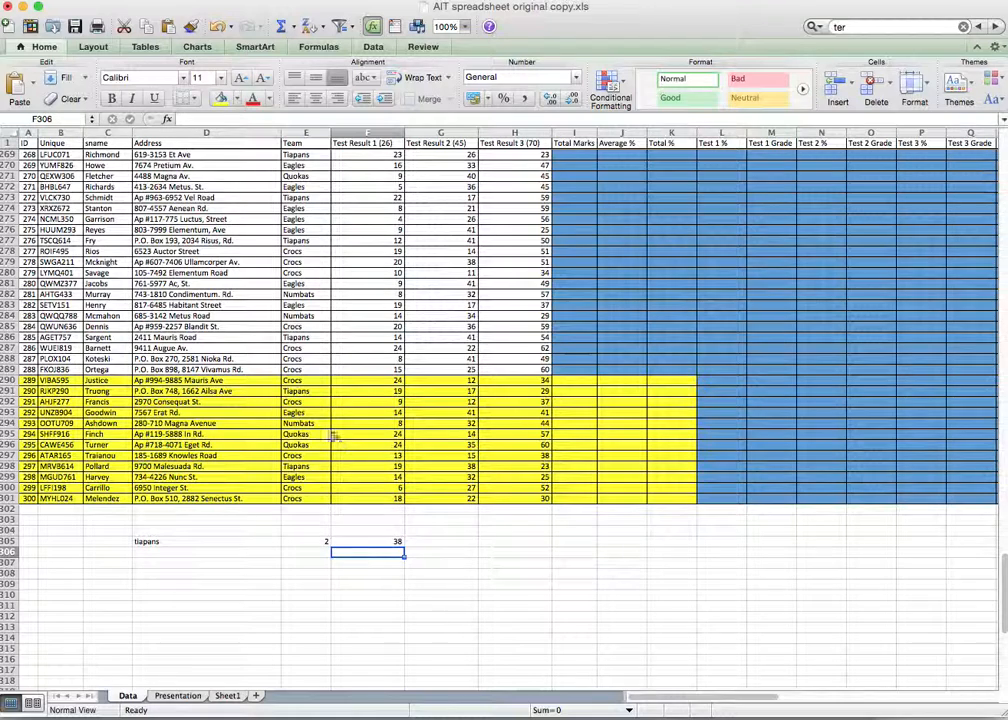
{"action": "left_click_drag", "start_coordinate": [300, 393], "coordinate": [360, 394]}
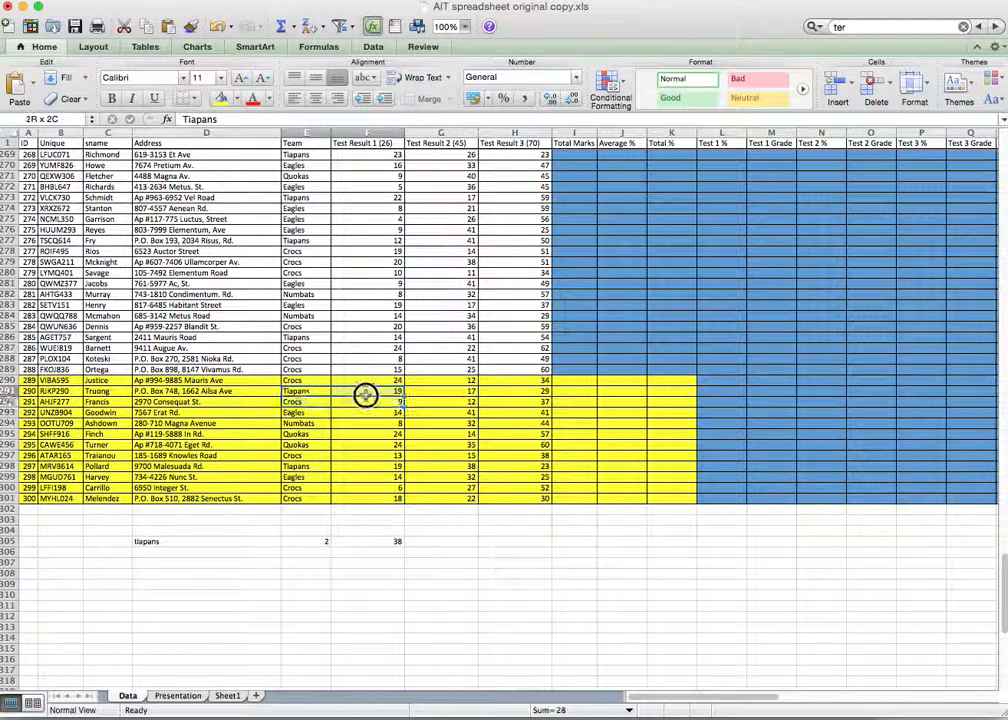
Step: Fill the team and score cells E291:F291 and E298:F298 light orange
{"action": "left_click", "coordinate": [235, 99]}
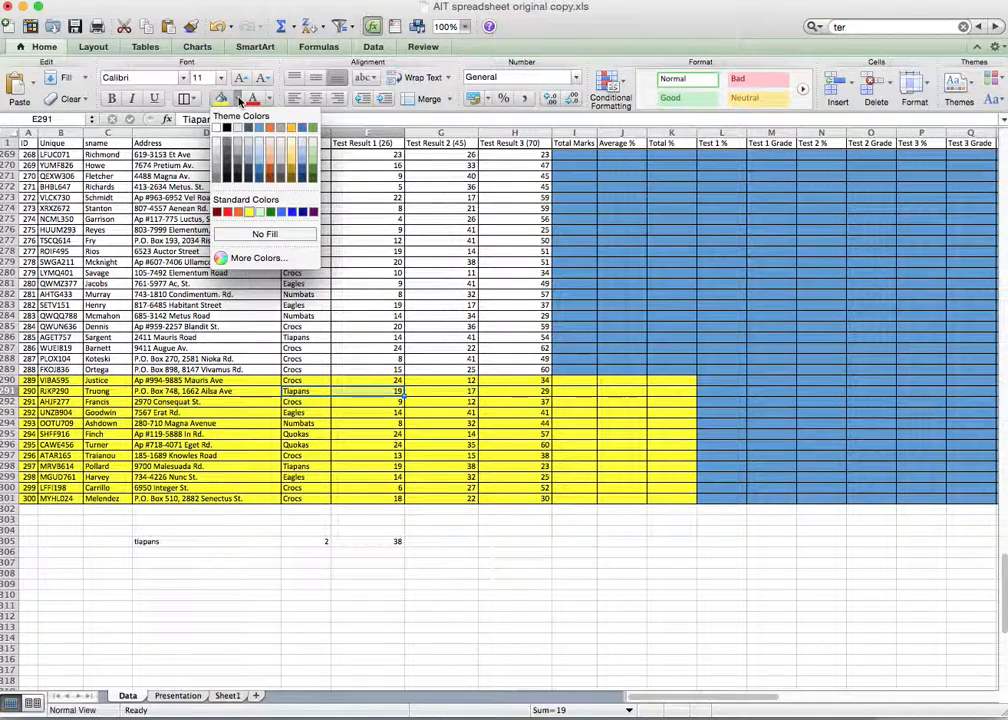
{"action": "left_click", "coordinate": [270, 160]}
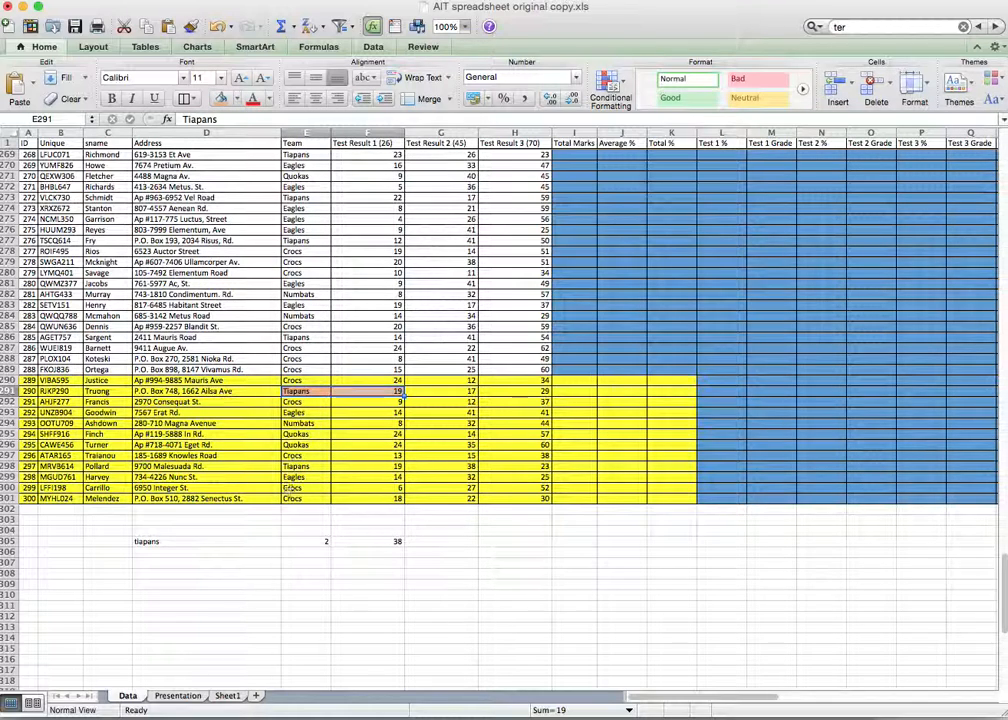
{"action": "left_click_drag", "start_coordinate": [292, 467], "coordinate": [354, 467]}
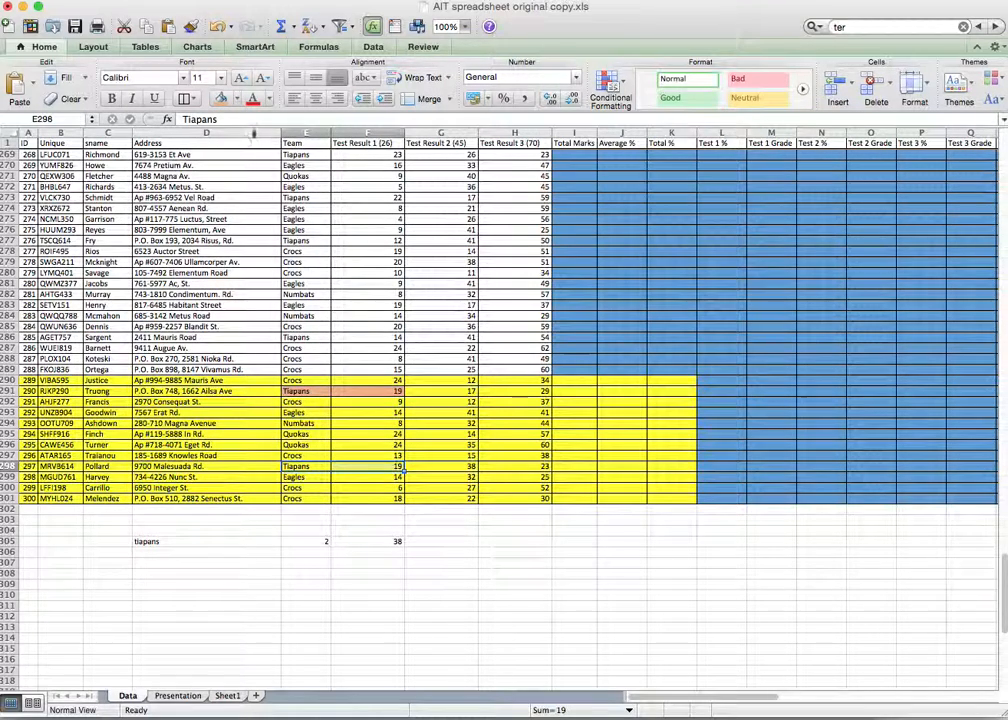
{"action": "left_click", "coordinate": [222, 103]}
{"action": "left_click", "coordinate": [508, 595]}
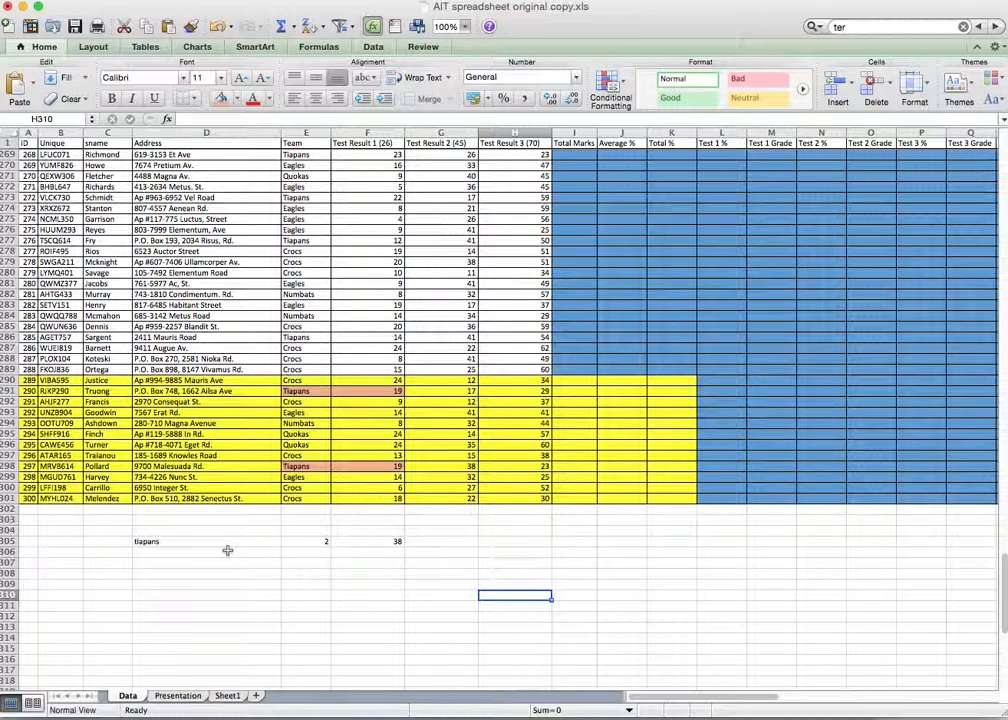
Step: Move the tiapans label from D305 to C305
{"action": "left_click", "coordinate": [314, 553]}
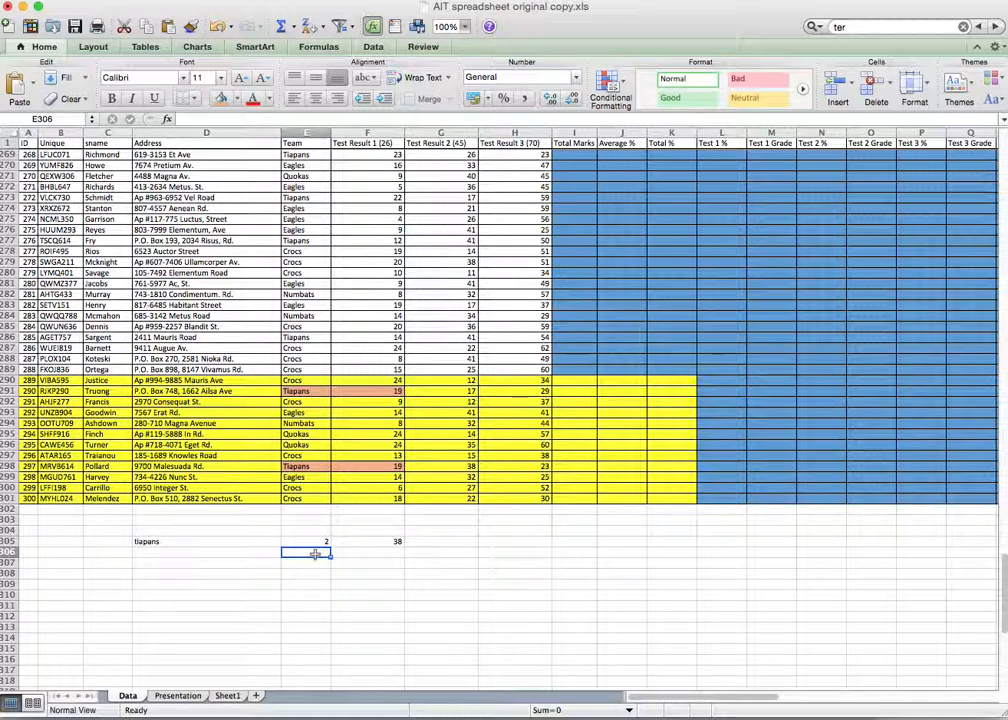
{"action": "left_click", "coordinate": [172, 541]}
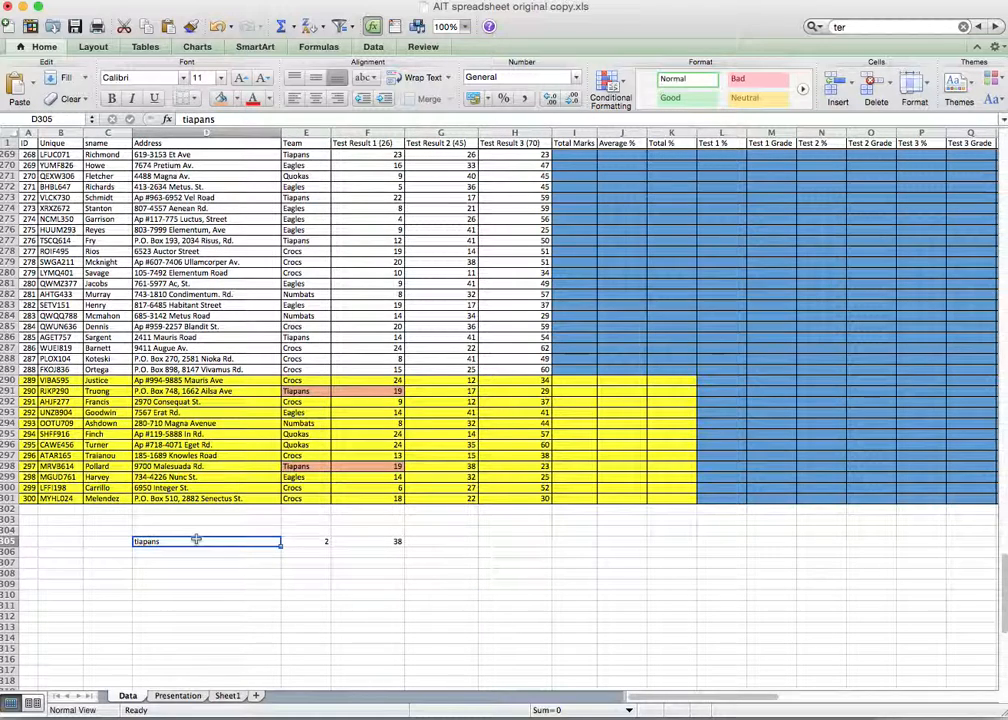
{"action": "key", "text": "cmd+c"}
{"action": "left_click", "coordinate": [110, 541]}
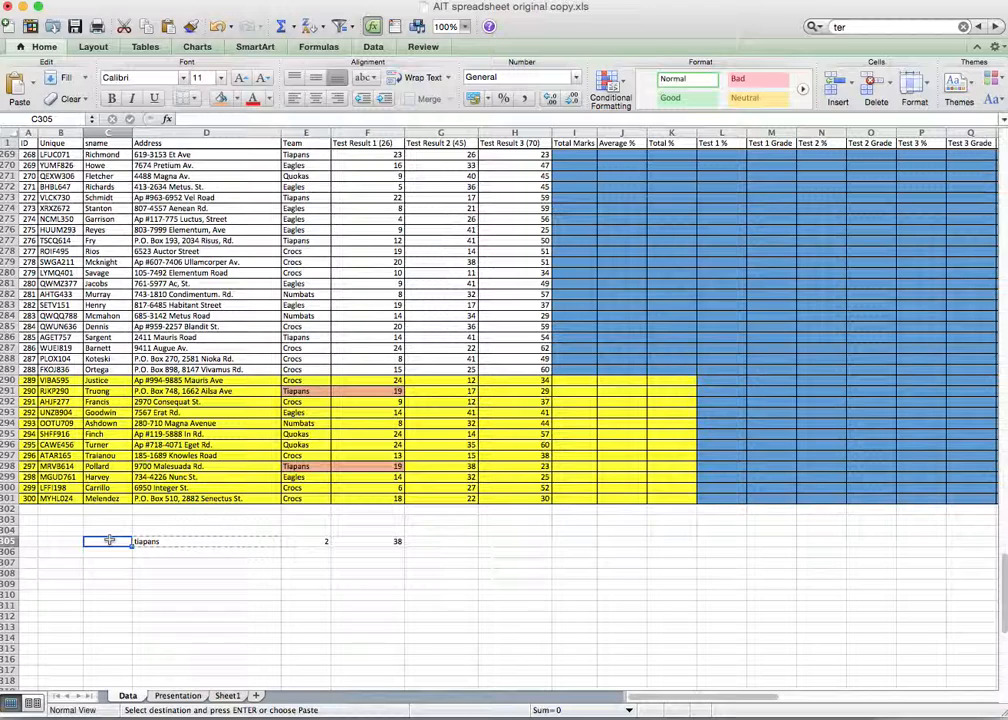
{"action": "key", "text": "super+v"}
Step: Enter =F305/E305 in D305 to show the Tiapans average of 19
{"action": "left_click", "coordinate": [164, 541]}
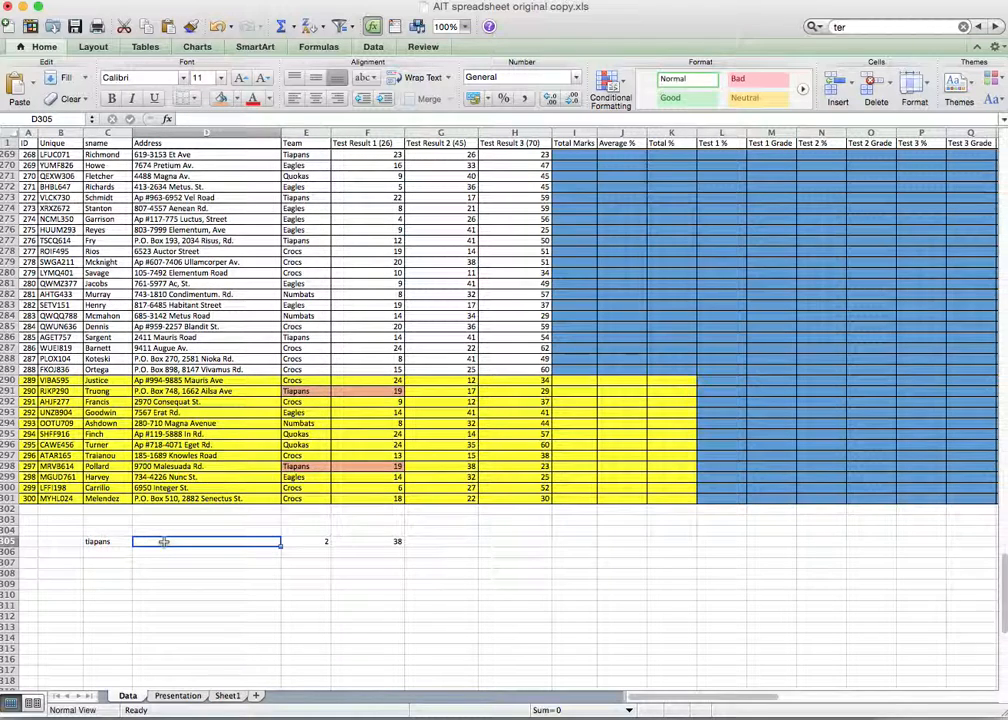
{"action": "type", "text": "="}
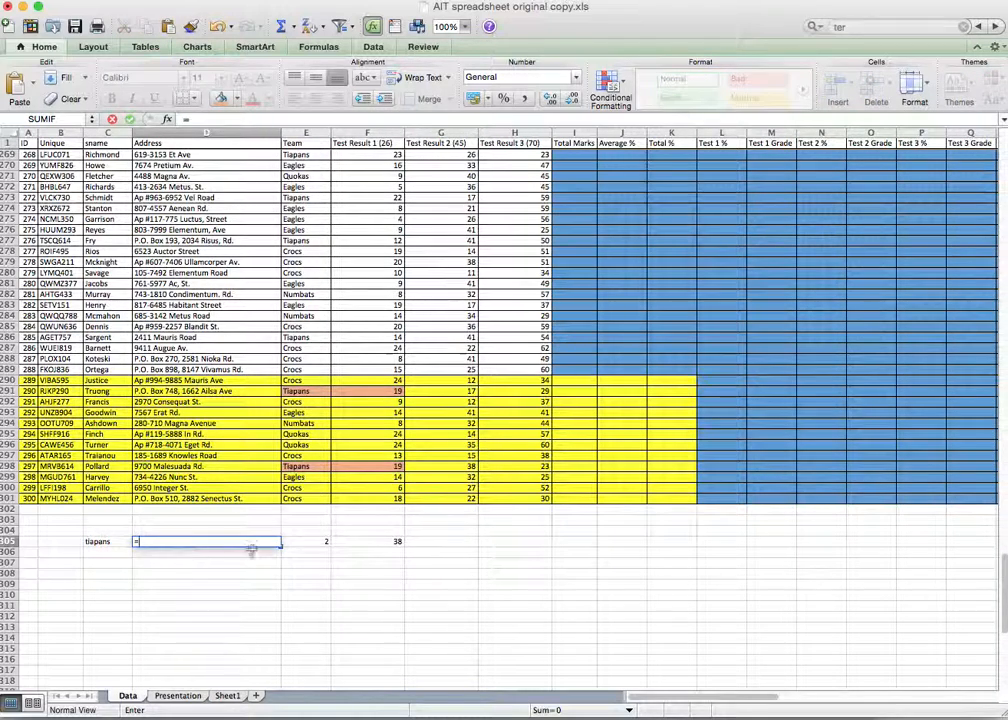
{"action": "left_click", "coordinate": [366, 546]}
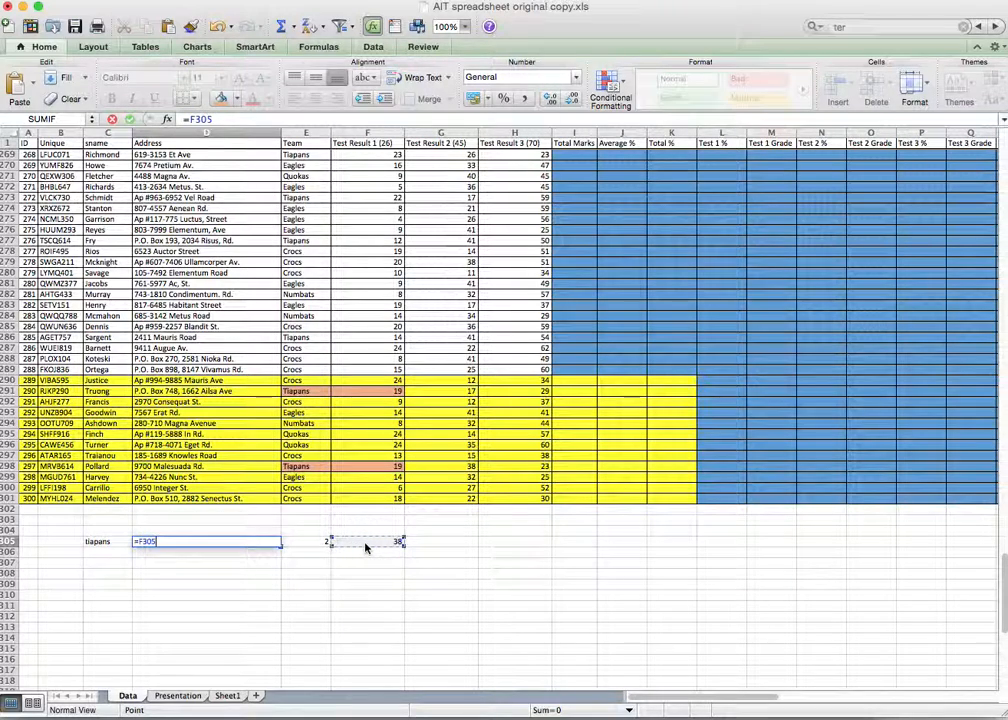
{"action": "type", "text": "/"}
{"action": "left_click", "coordinate": [323, 545]}
{"action": "key", "text": "Return"}
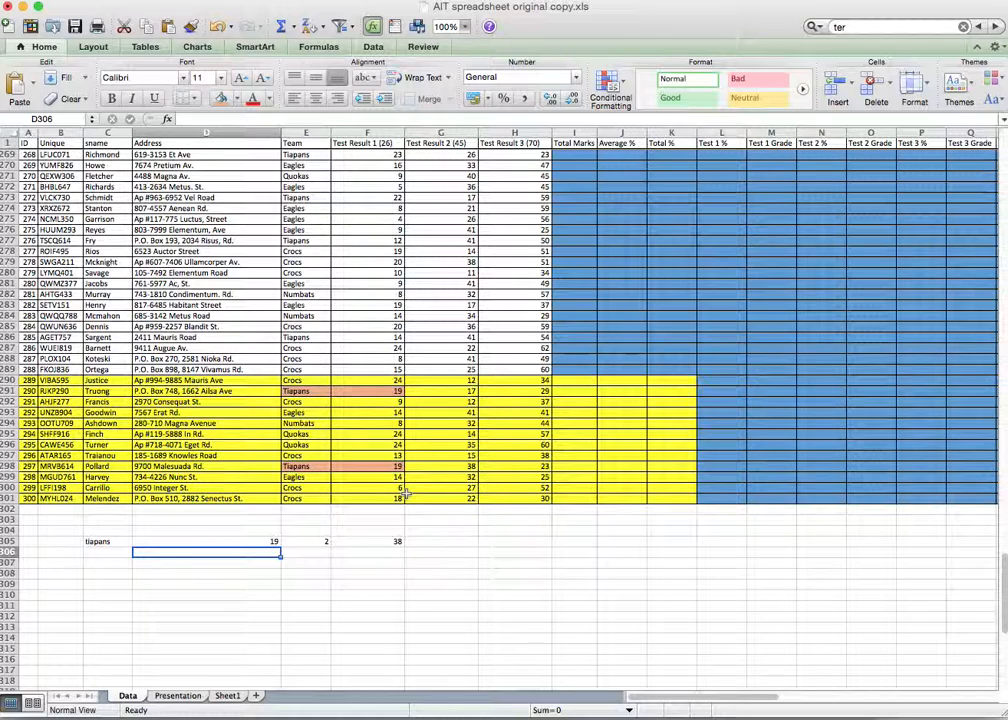
Step: Add the headings average, countif and sumif in D304, E304 and F304
{"action": "left_click", "coordinate": [228, 530]}
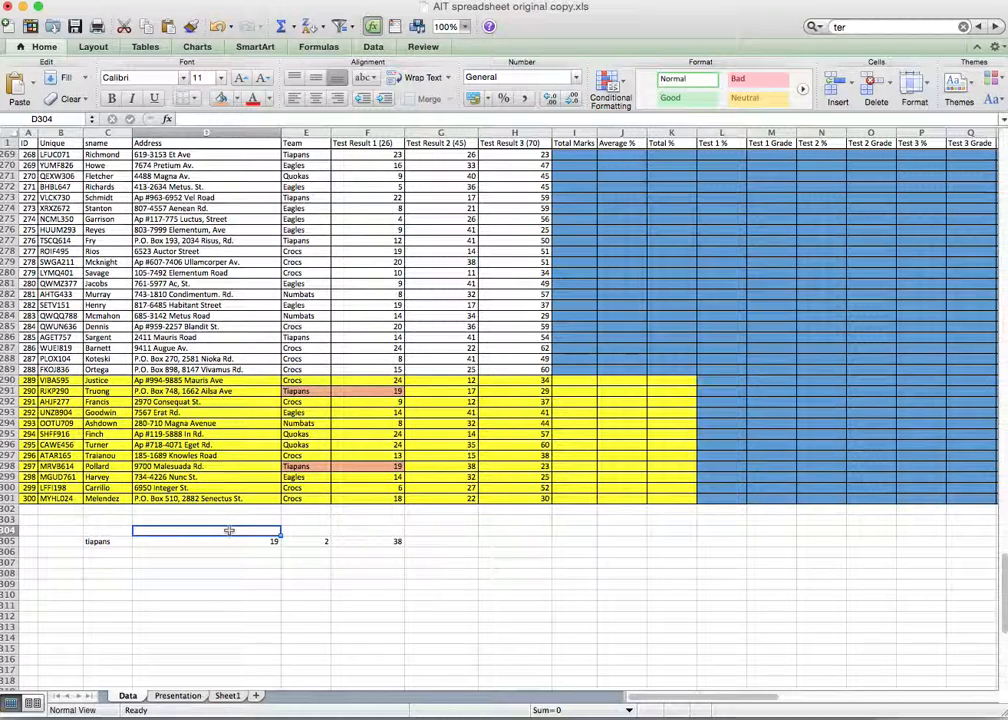
{"action": "type", "text": "avi"}
{"action": "type", "text": "rage"}
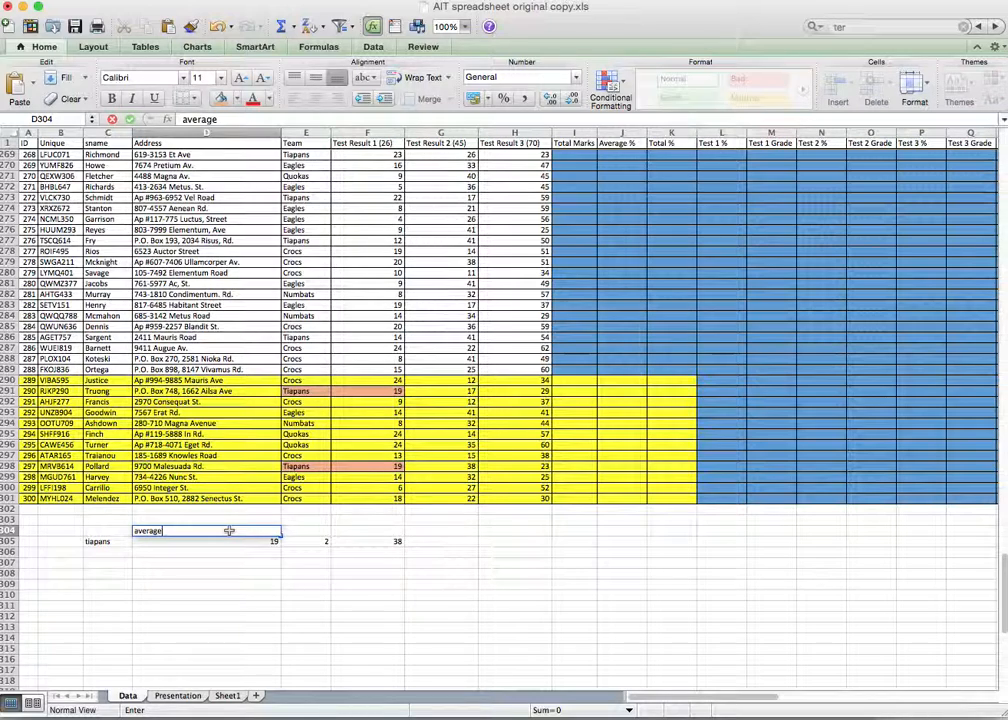
{"action": "key", "text": "Tab"}
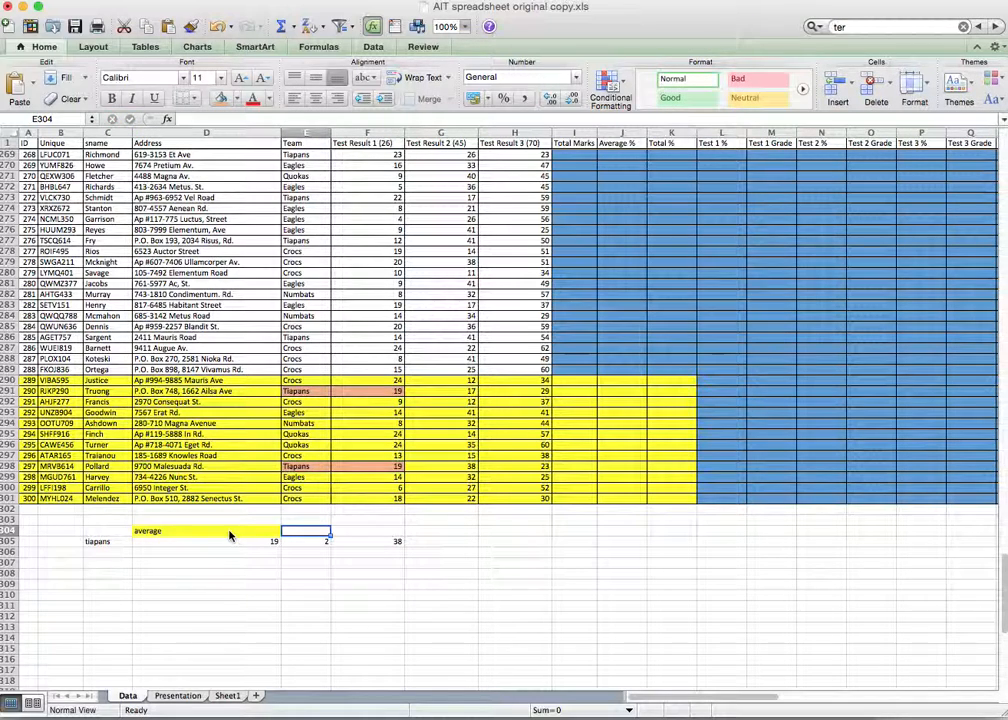
{"action": "type", "text": "count"}
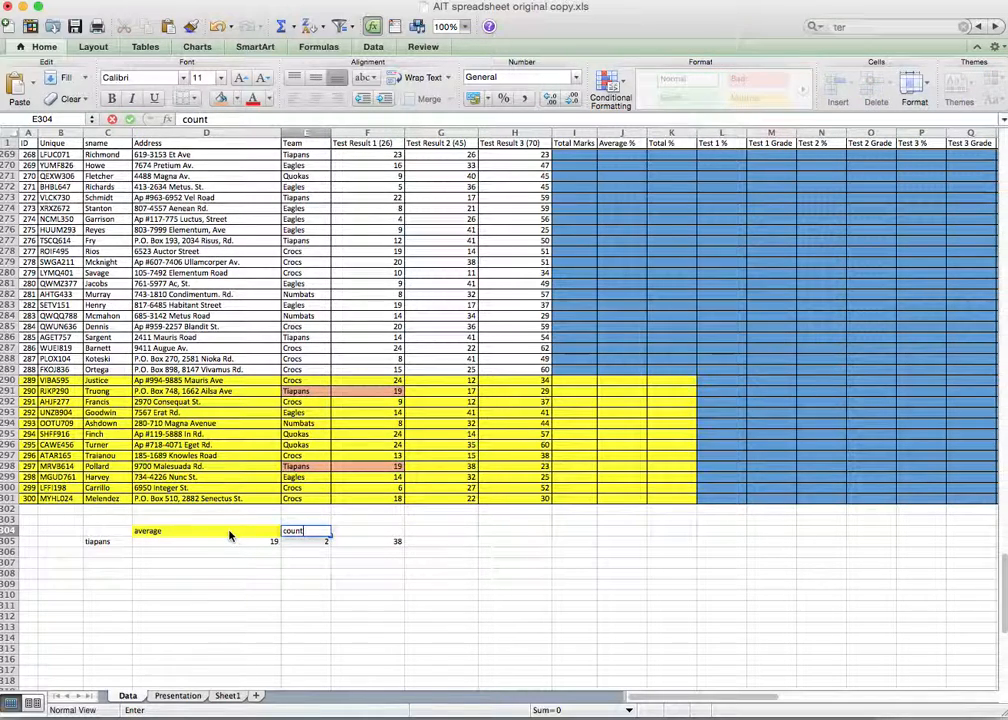
{"action": "key", "text": "Tab"}
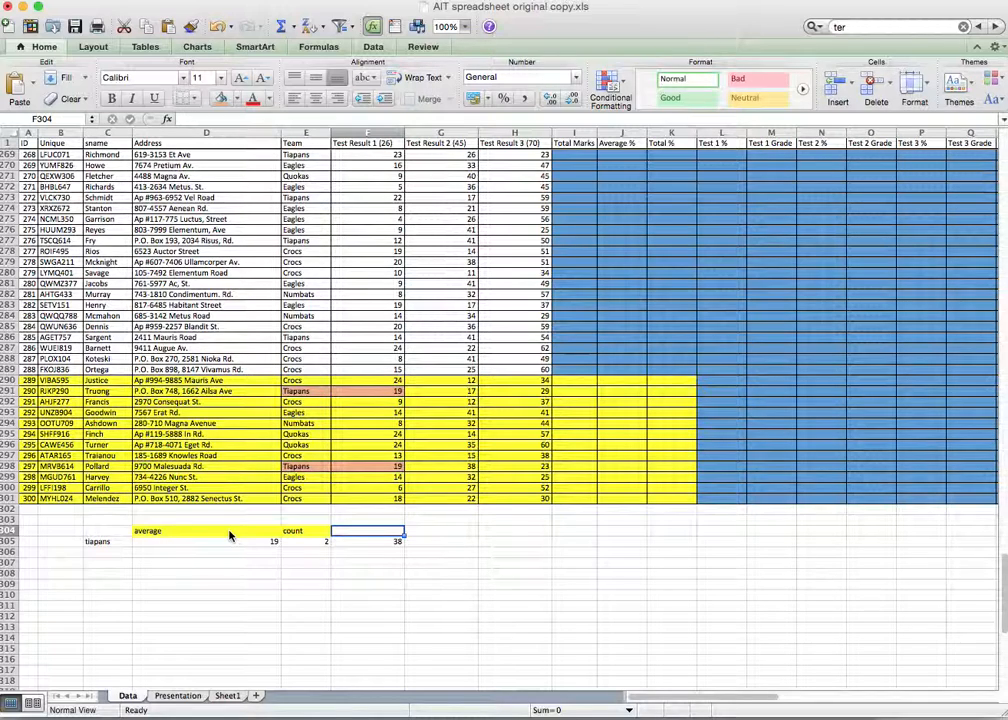
{"action": "type", "text": "sumif"}
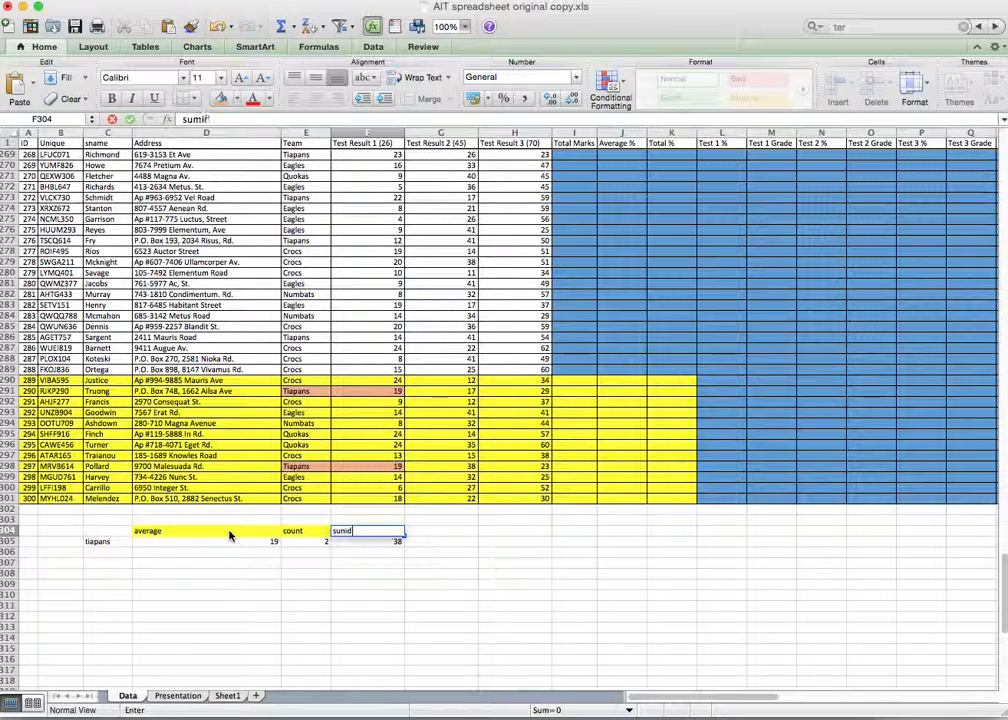
{"action": "left_click", "coordinate": [300, 531]}
{"action": "type", "text": "co"}
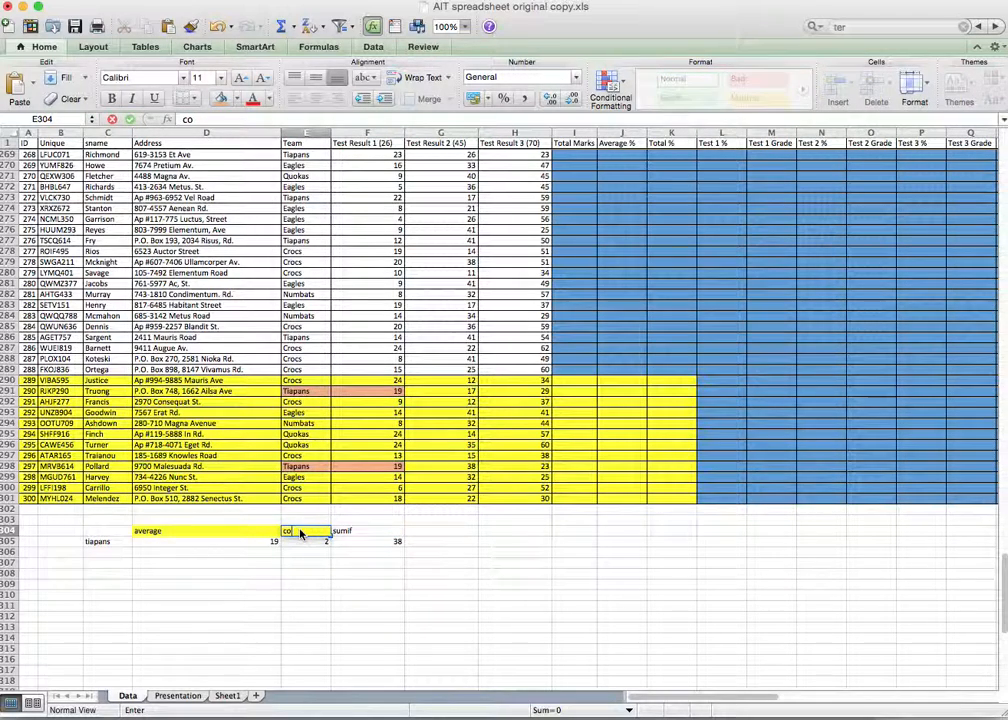
{"action": "type", "text": "untif"}
{"action": "left_click", "coordinate": [318, 574]}
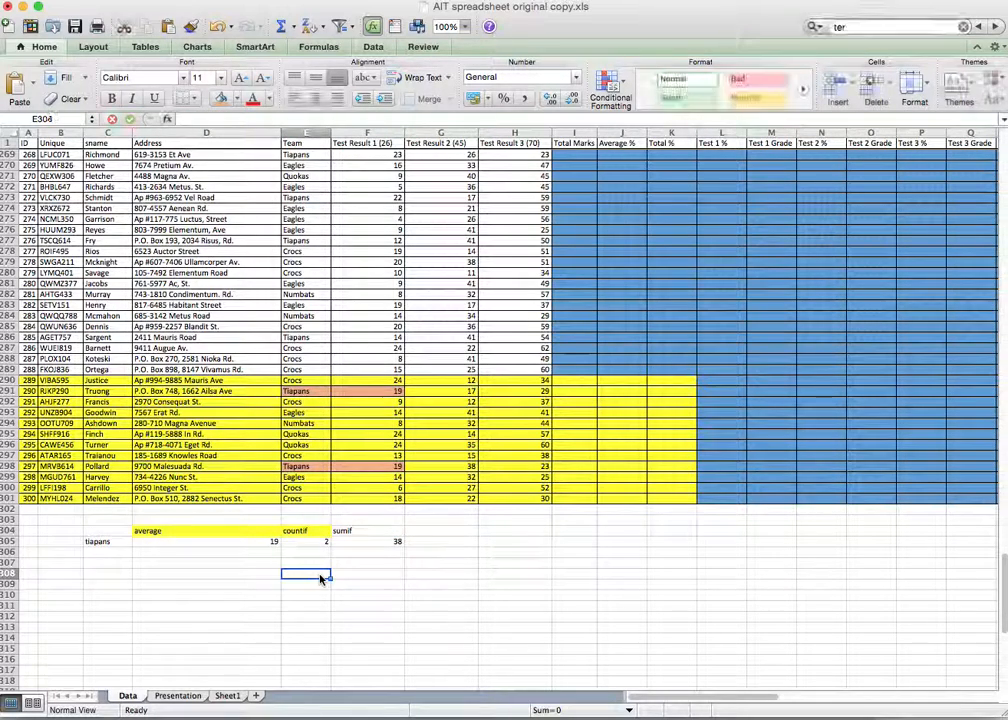
Step: Enter the team label 'crocs' in C306
{"action": "left_click", "coordinate": [113, 552]}
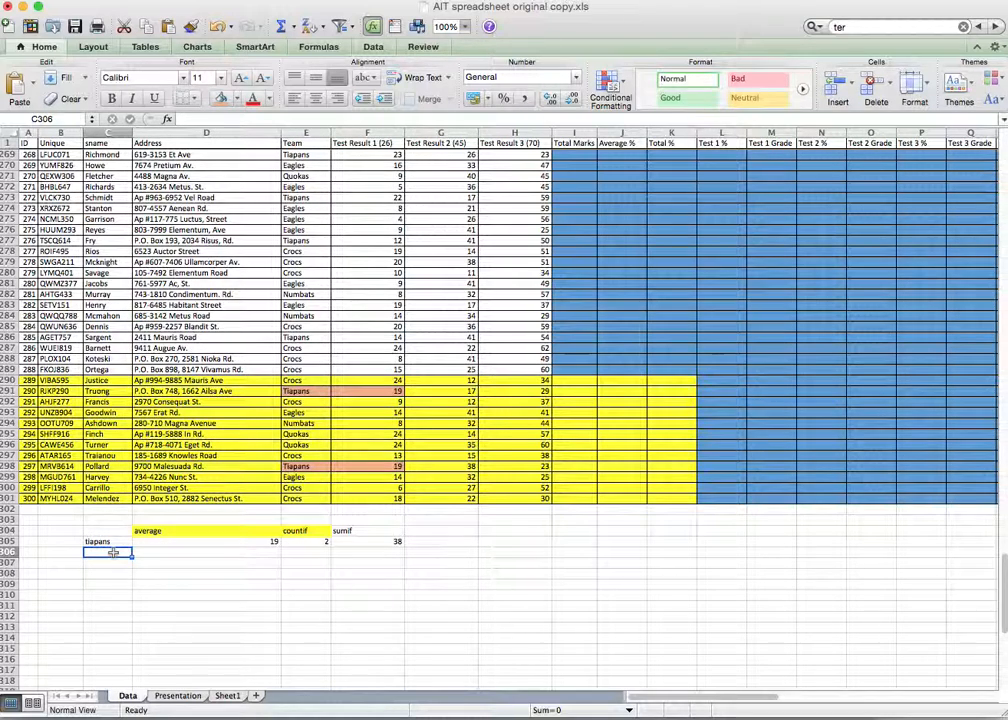
{"action": "type", "text": "crocs"}
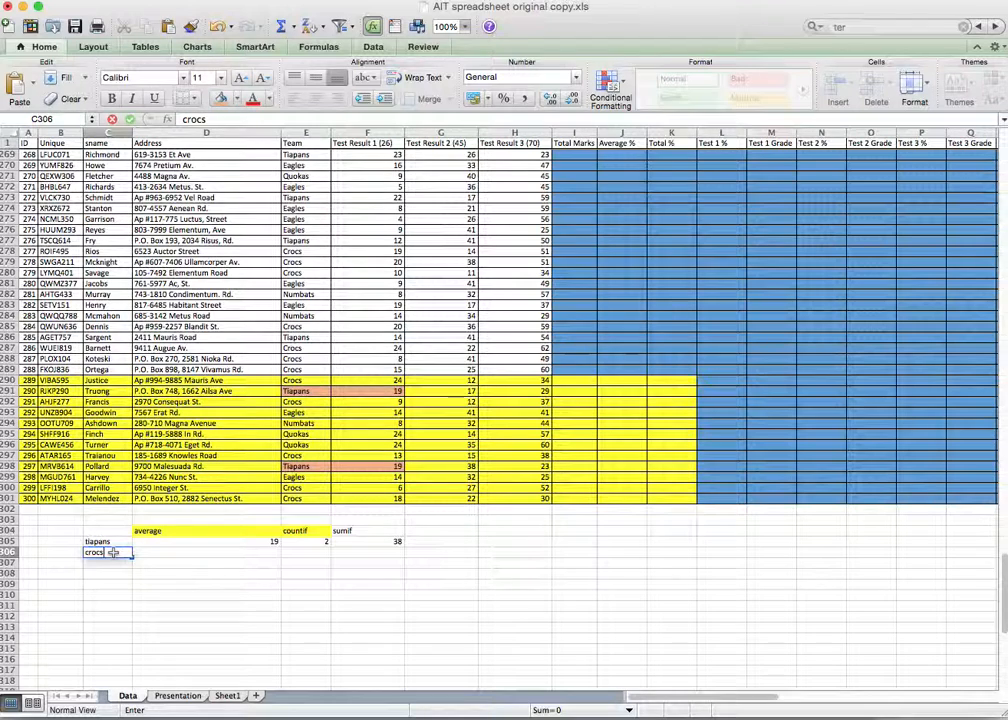
{"action": "left_click", "coordinate": [159, 569]}
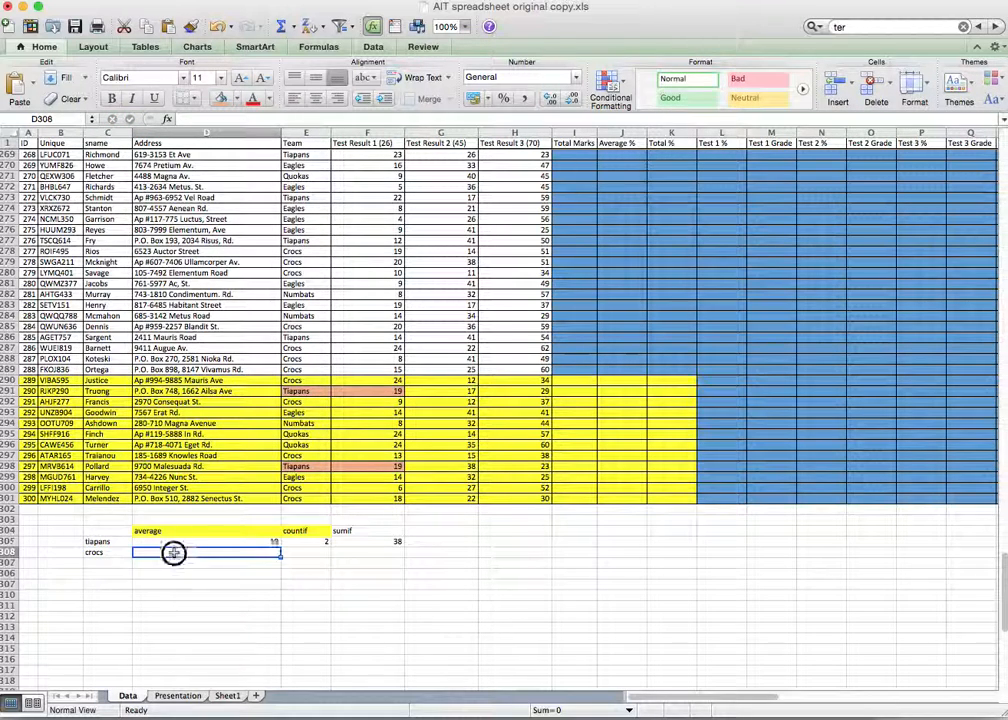
Step: Enter =countif(E290:E301,C306) in E306, counting 5 Crocs entries
{"action": "left_click", "coordinate": [304, 552]}
{"action": "type", "text": "=countif"}
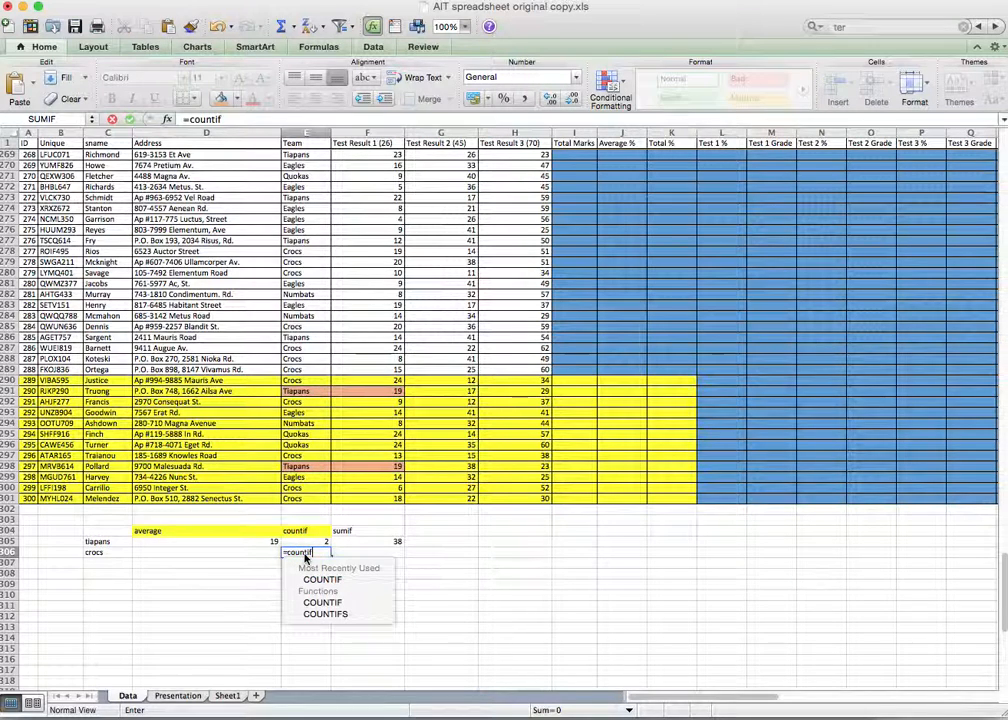
{"action": "type", "text": "("}
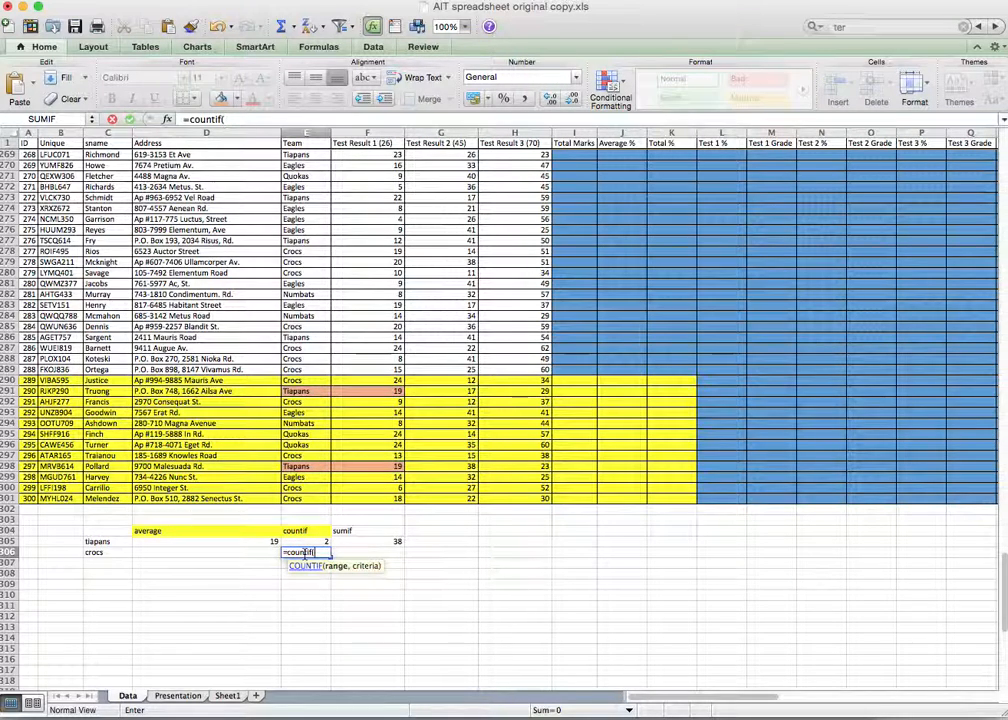
{"action": "left_click_drag", "start_coordinate": [300, 381], "coordinate": [310, 502]}
{"action": "type", "text": ","}
{"action": "left_click", "coordinate": [103, 553]}
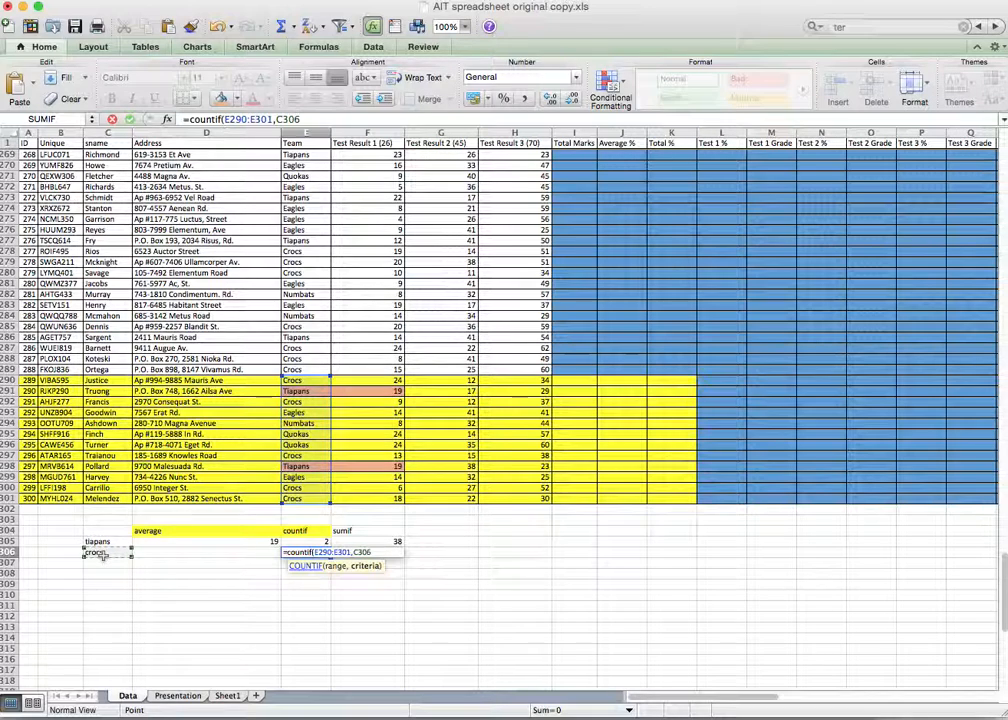
{"action": "key", "text": "Return"}
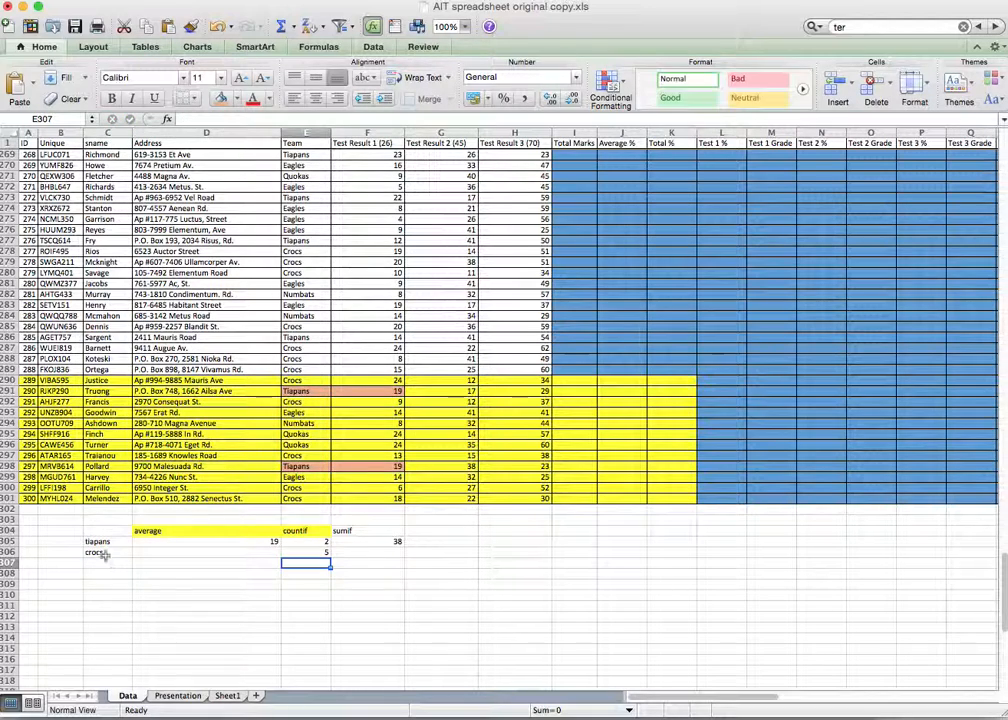
Step: Verify the five Crocs entries in the Team column E290:E301
{"action": "left_click", "coordinate": [297, 384]}
{"action": "left_click", "coordinate": [305, 402]}
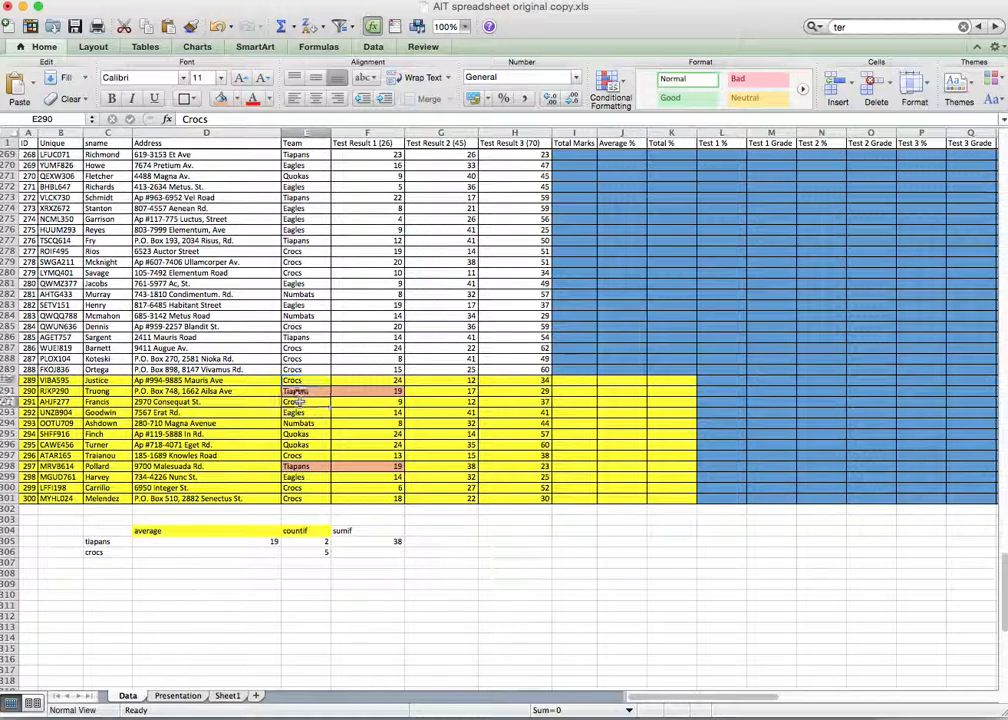
{"action": "left_click", "coordinate": [301, 455]}
{"action": "left_click", "coordinate": [303, 488]}
{"action": "left_click", "coordinate": [307, 500]}
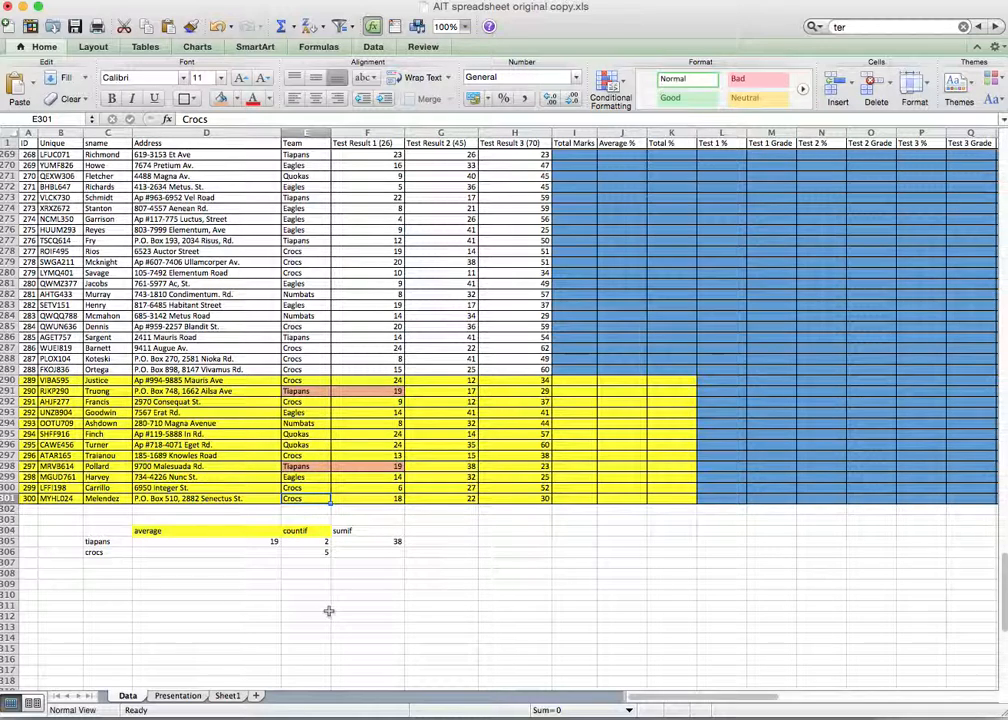
Step: Enter =sumif(E290:E301,C306,F290:F301) in F306, giving a Crocs Test 1 total of 70
{"action": "left_click", "coordinate": [359, 556]}
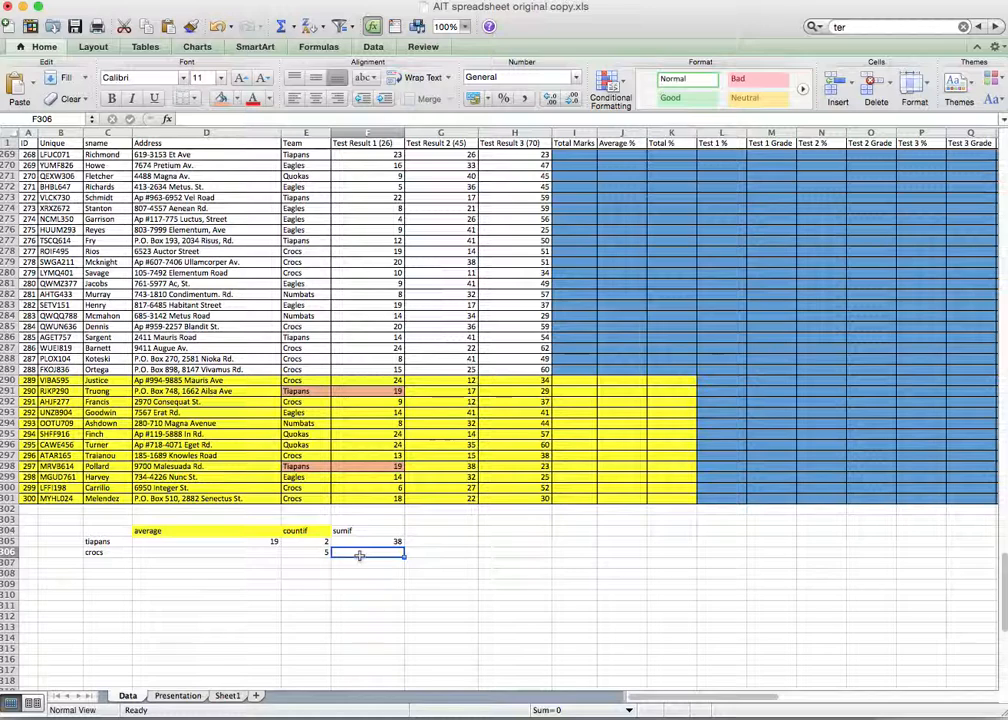
{"action": "type", "text": "=sumIF"}
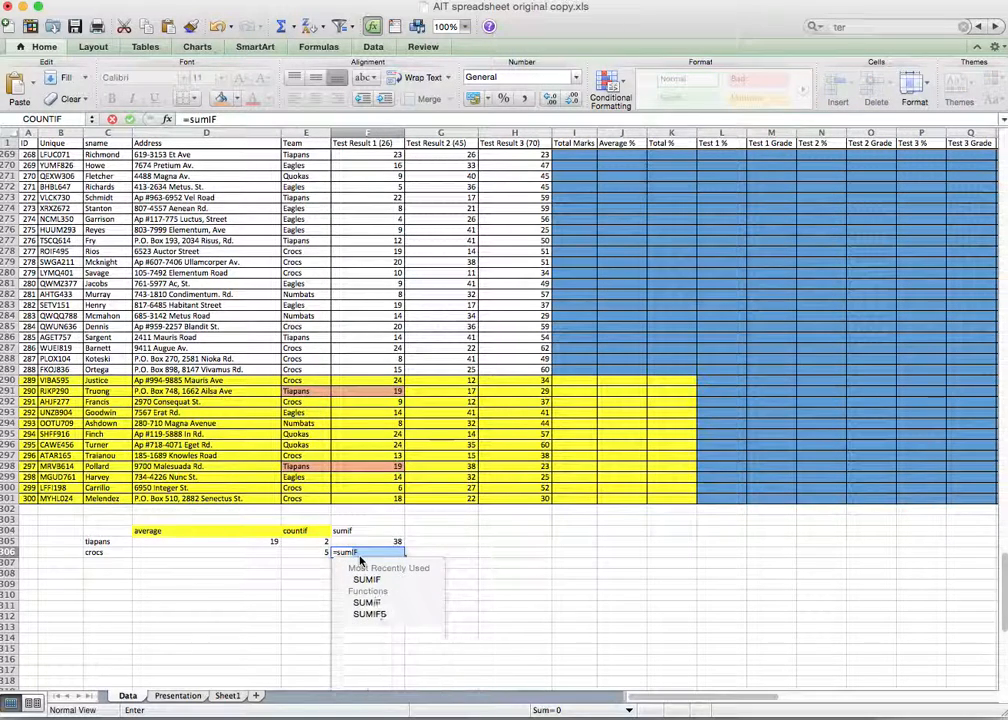
{"action": "type", "text": "("}
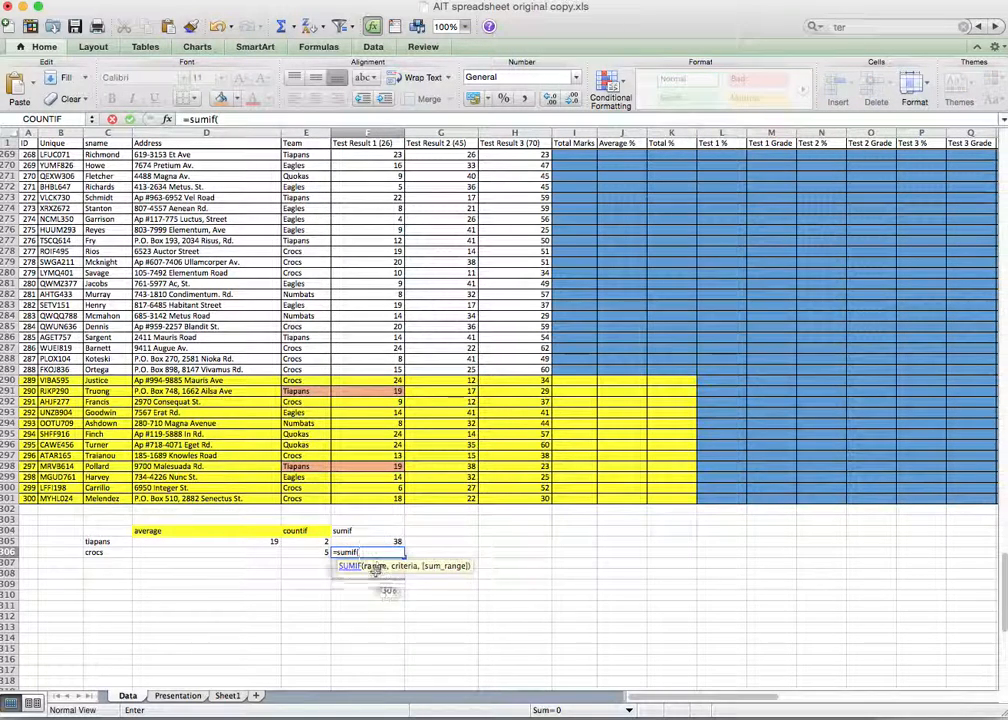
{"action": "left_click", "coordinate": [306, 381]}
{"action": "left_click_drag", "start_coordinate": [306, 381], "coordinate": [292, 500]}
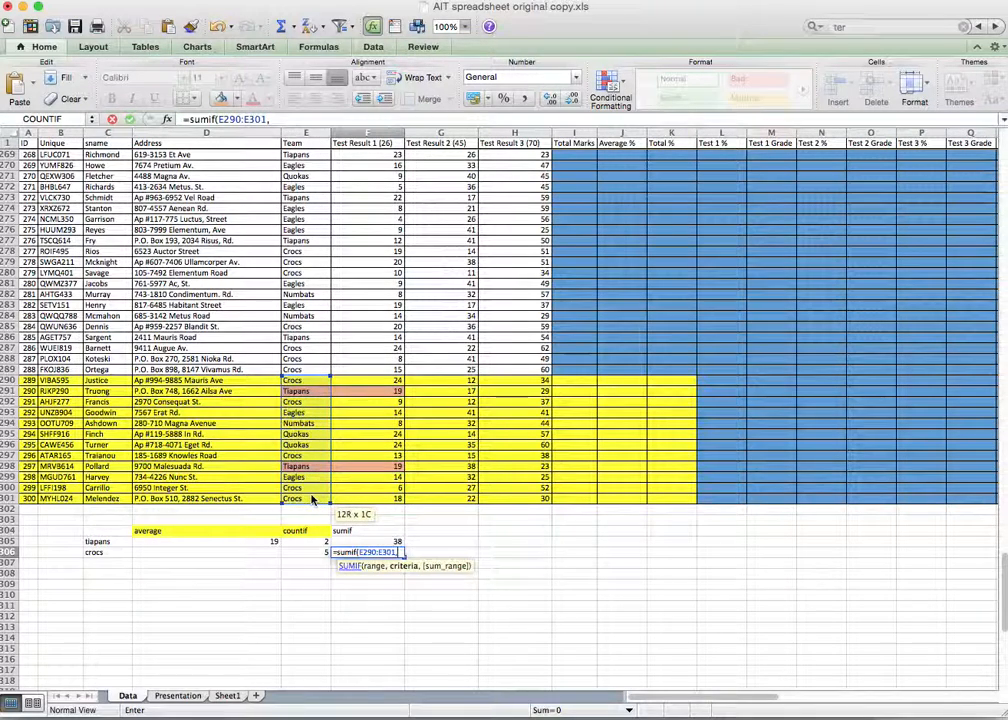
{"action": "type", "text": ","}
{"action": "left_click", "coordinate": [95, 552]}
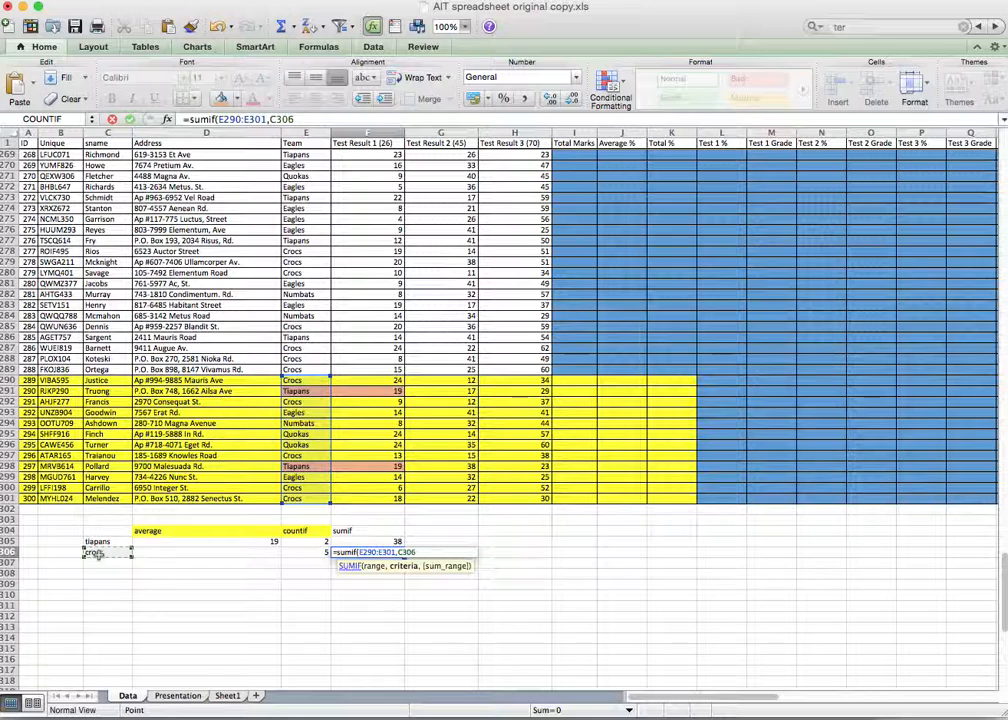
{"action": "type", "text": ","}
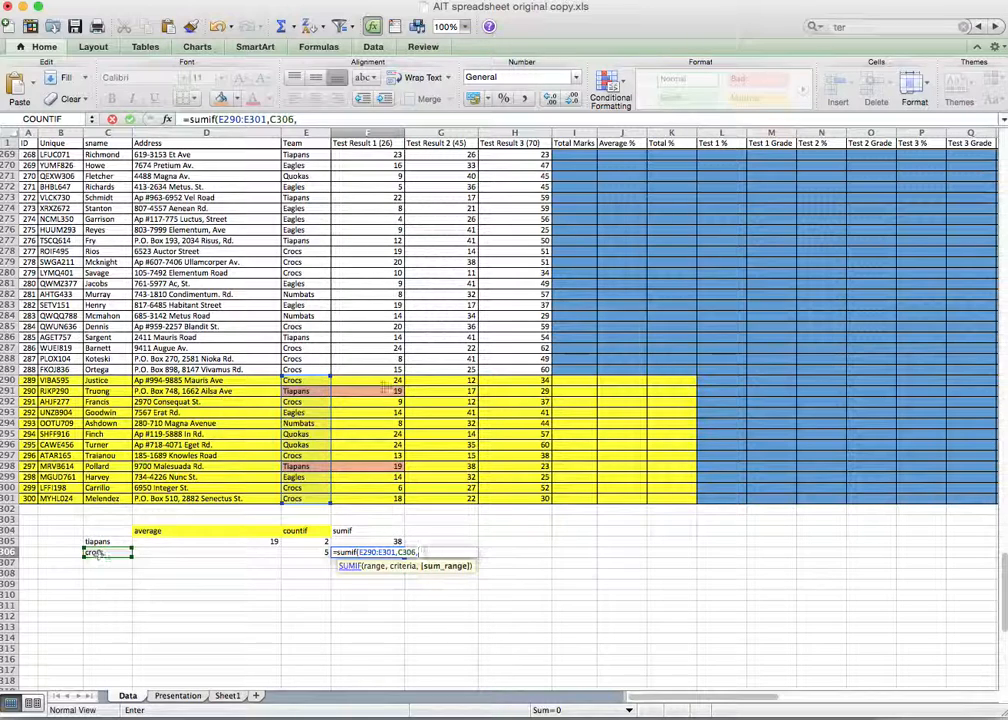
{"action": "left_click_drag", "start_coordinate": [379, 380], "coordinate": [381, 496]}
{"action": "key", "text": "Return"}
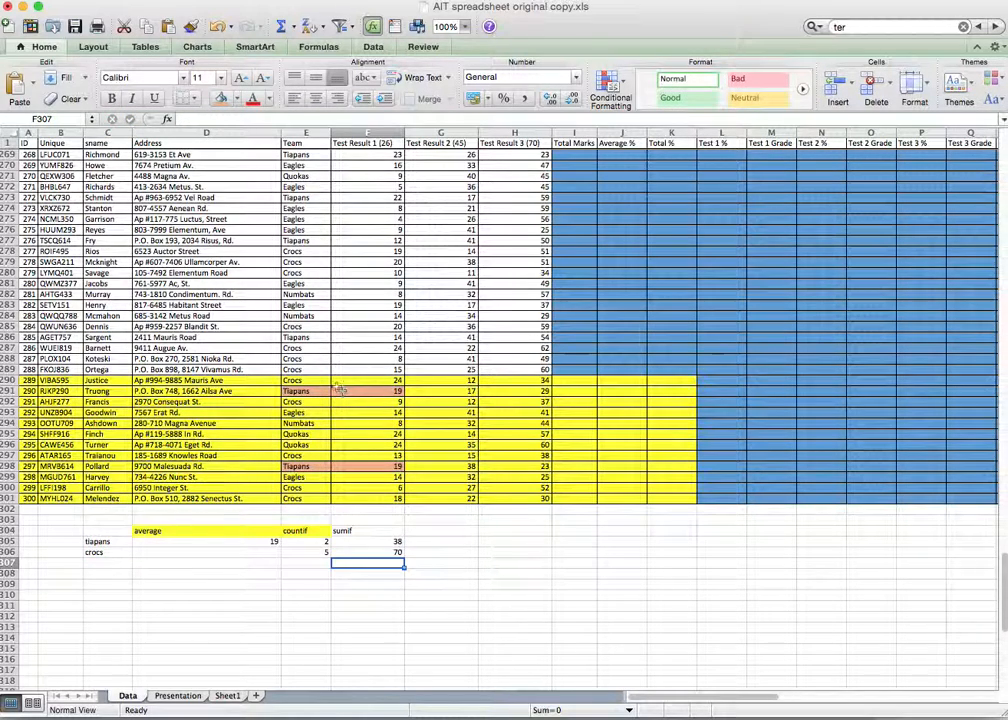
{"action": "left_click", "coordinate": [314, 380]}
Step: Give the first Crocs entry and its score in E290:F290 a light fill colour
{"action": "left_click_drag", "start_coordinate": [314, 380], "coordinate": [392, 383]}
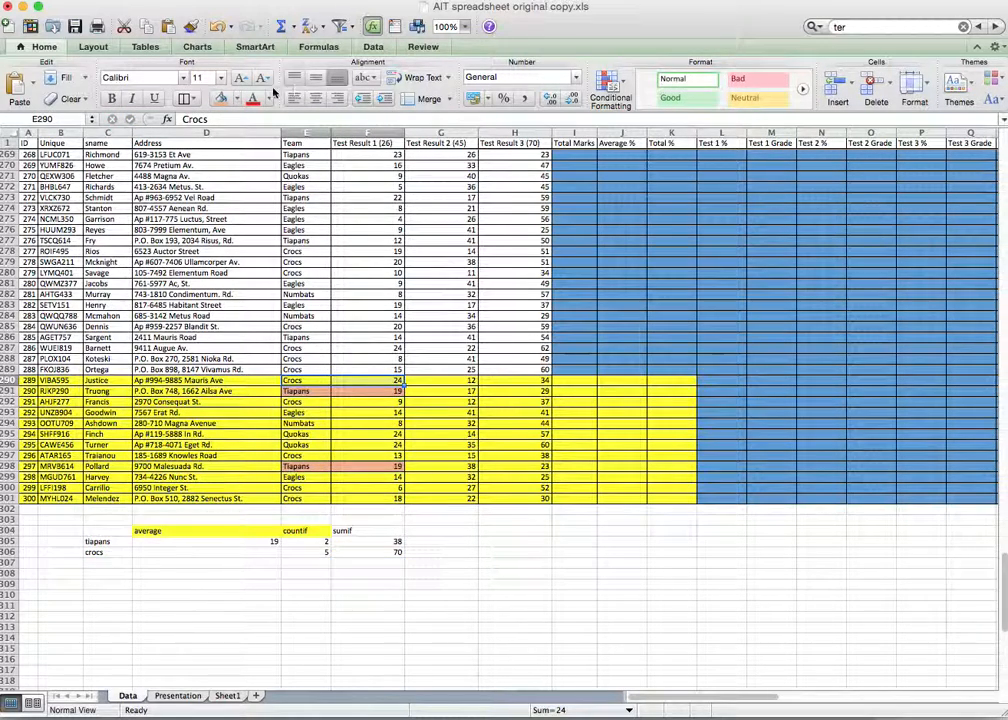
{"action": "left_click", "coordinate": [241, 100]}
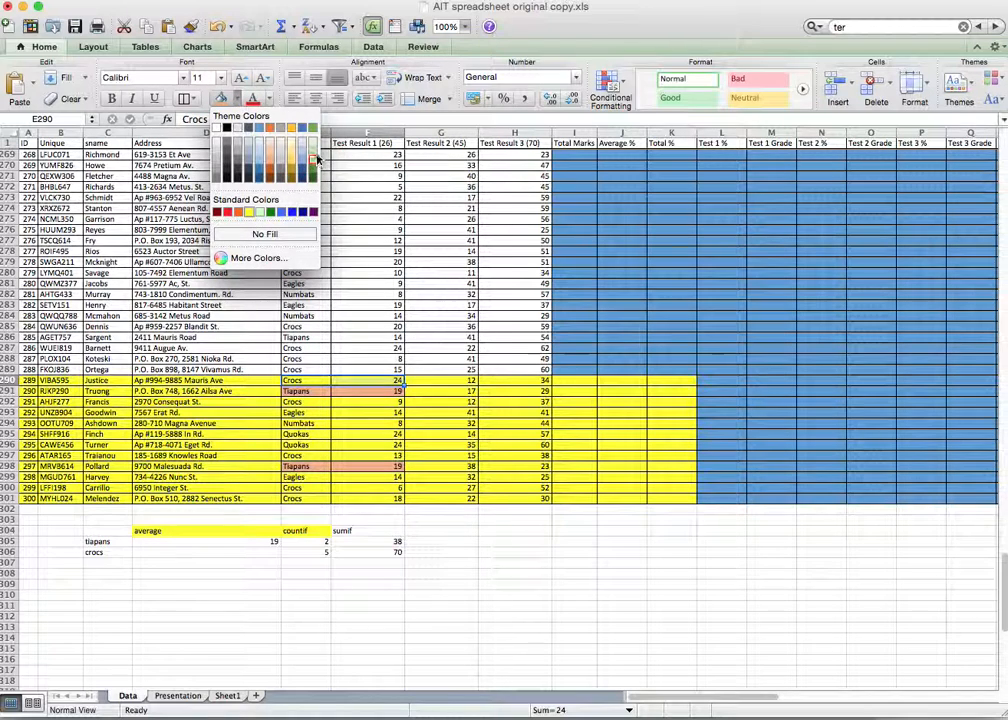
{"action": "left_click", "coordinate": [316, 147]}
Step: Select the other Crocs rows (292, 297 and the last entries), then review the SUMIFs in F305 and F306
{"action": "left_click_drag", "start_coordinate": [300, 401], "coordinate": [366, 403]}
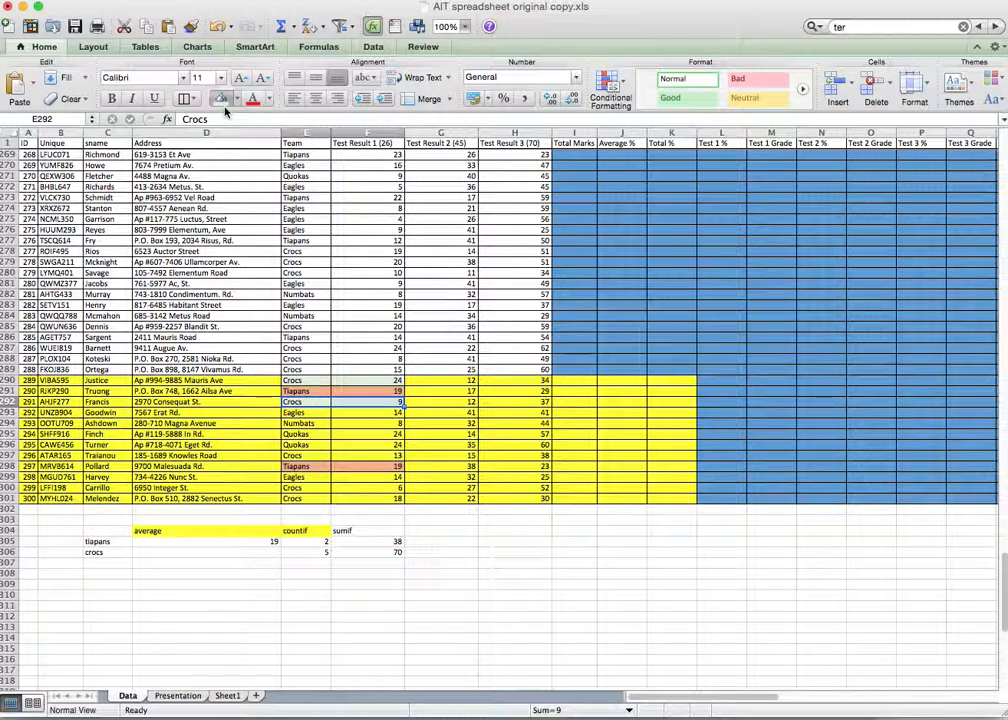
{"action": "left_click_drag", "start_coordinate": [295, 455], "coordinate": [368, 456]}
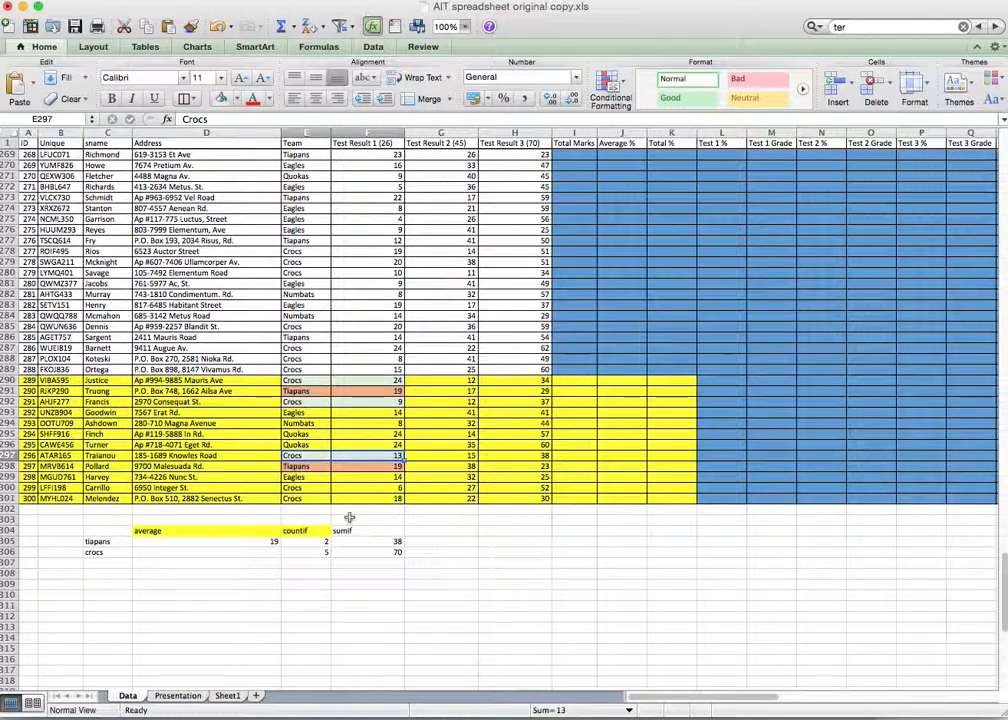
{"action": "left_click_drag", "start_coordinate": [263, 487], "coordinate": [368, 499]}
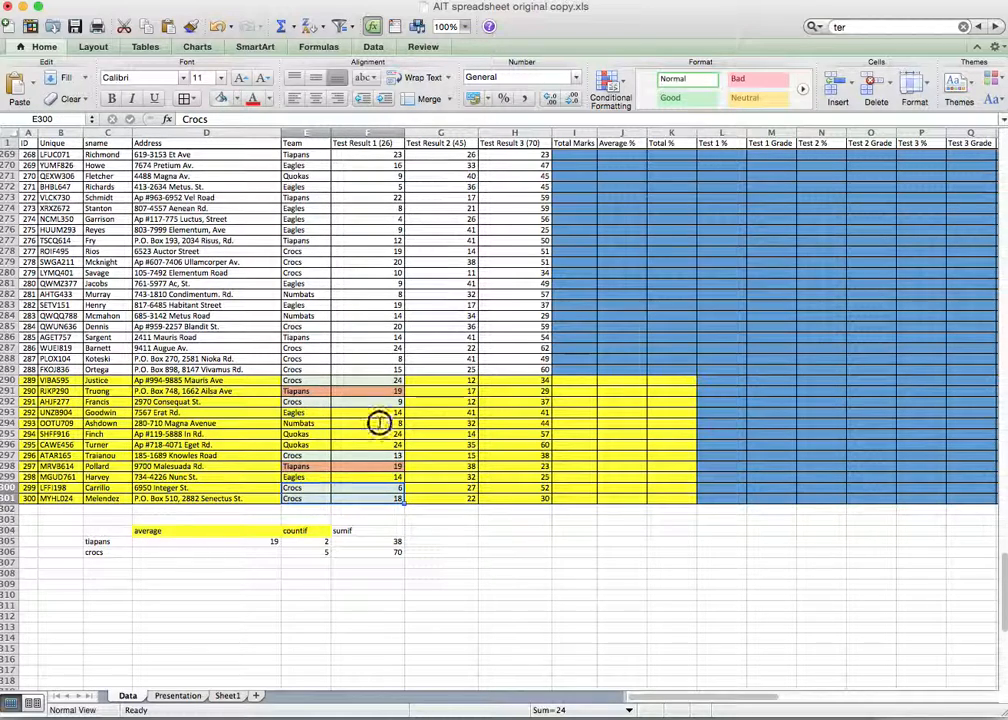
{"action": "left_click", "coordinate": [379, 423]}
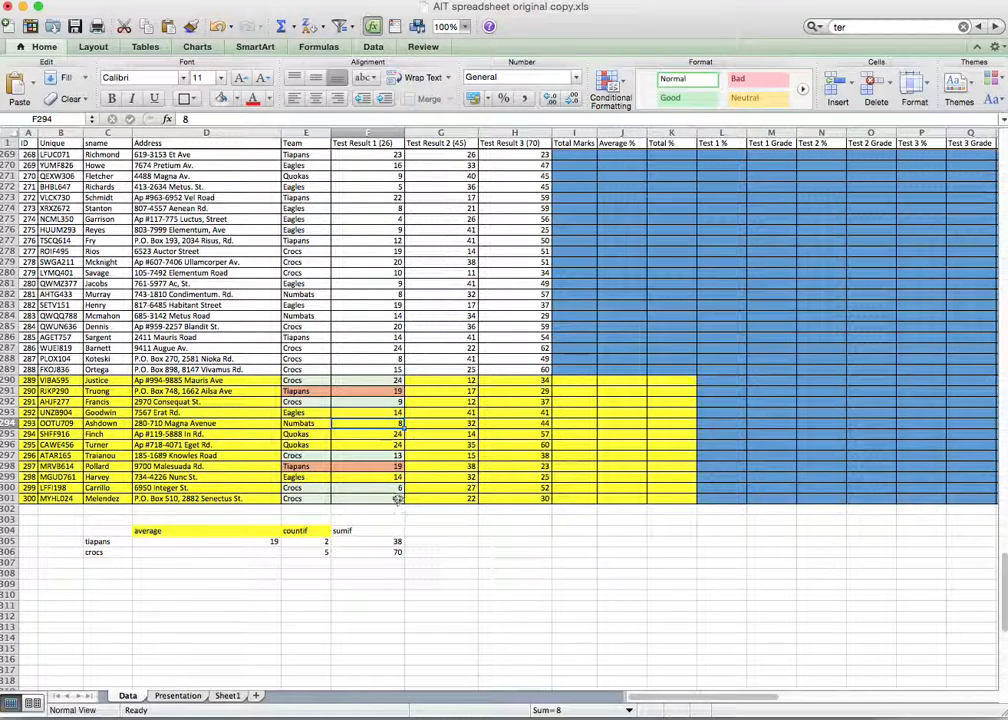
{"action": "left_click", "coordinate": [396, 544]}
{"action": "left_click", "coordinate": [396, 554]}
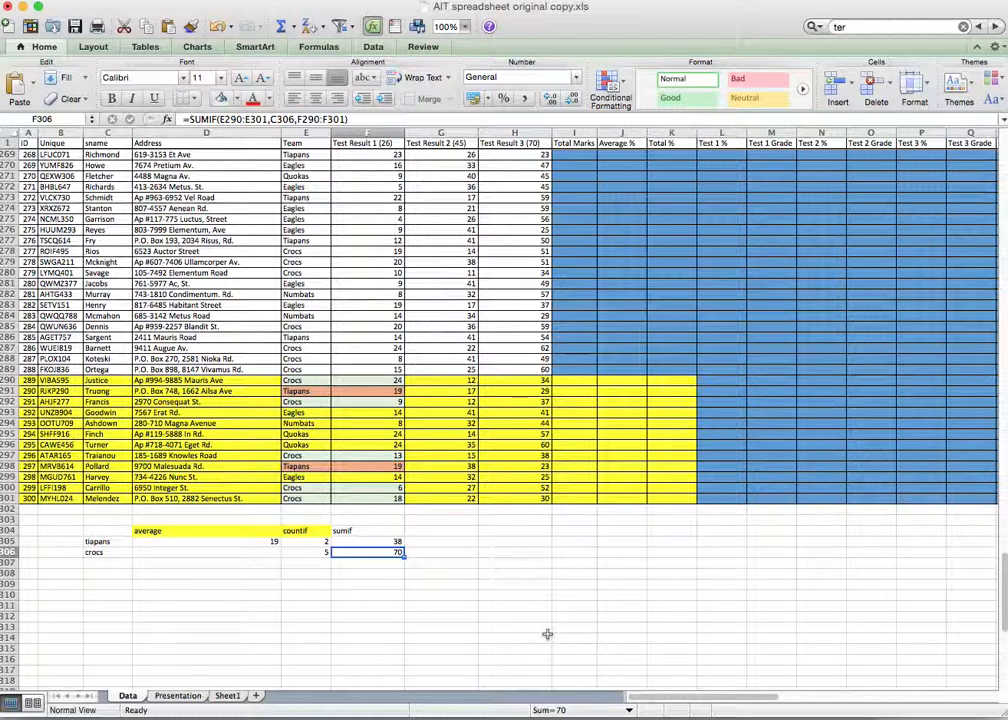
Step: Enter =F306/E306 in D306 so the Crocs average shows 14
{"action": "left_click", "coordinate": [245, 554]}
{"action": "type", "text": "="}
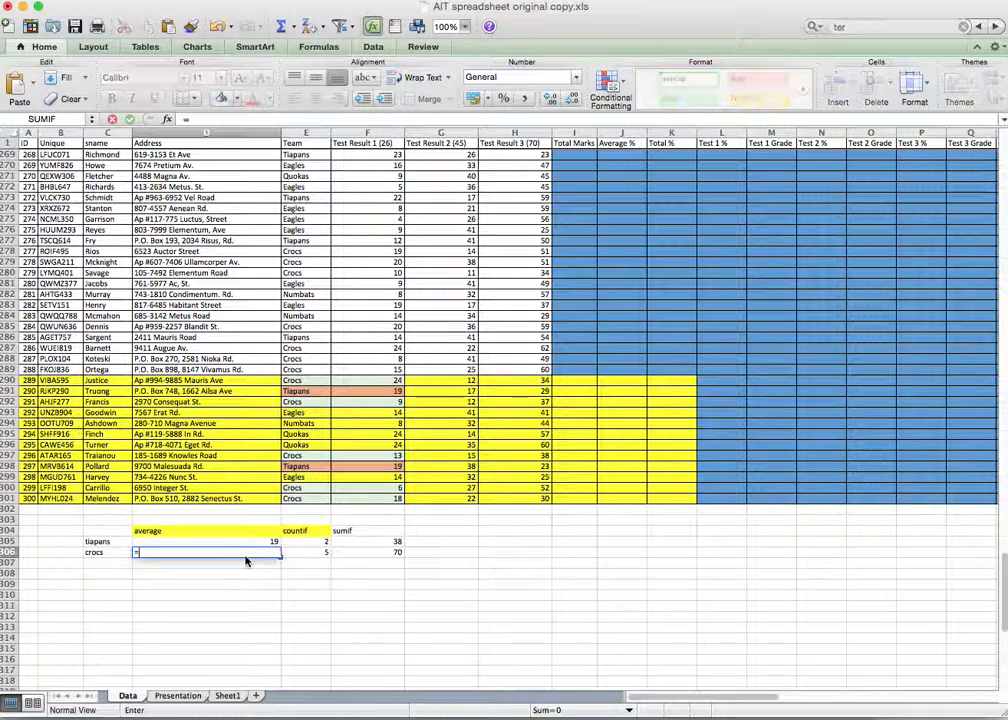
{"action": "left_click", "coordinate": [376, 555]}
{"action": "type", "text": "/"}
{"action": "left_click", "coordinate": [313, 553]}
{"action": "key", "text": "Return"}
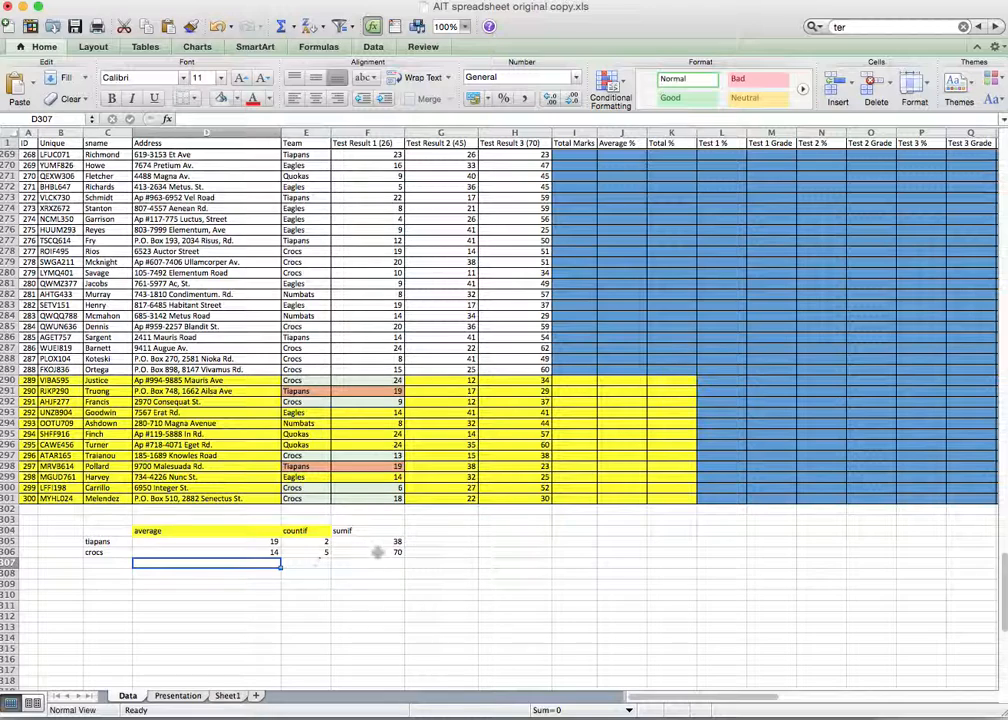
{"action": "left_click", "coordinate": [448, 542]}
{"action": "left_click_drag", "start_coordinate": [448, 542], "coordinate": [518, 546]}
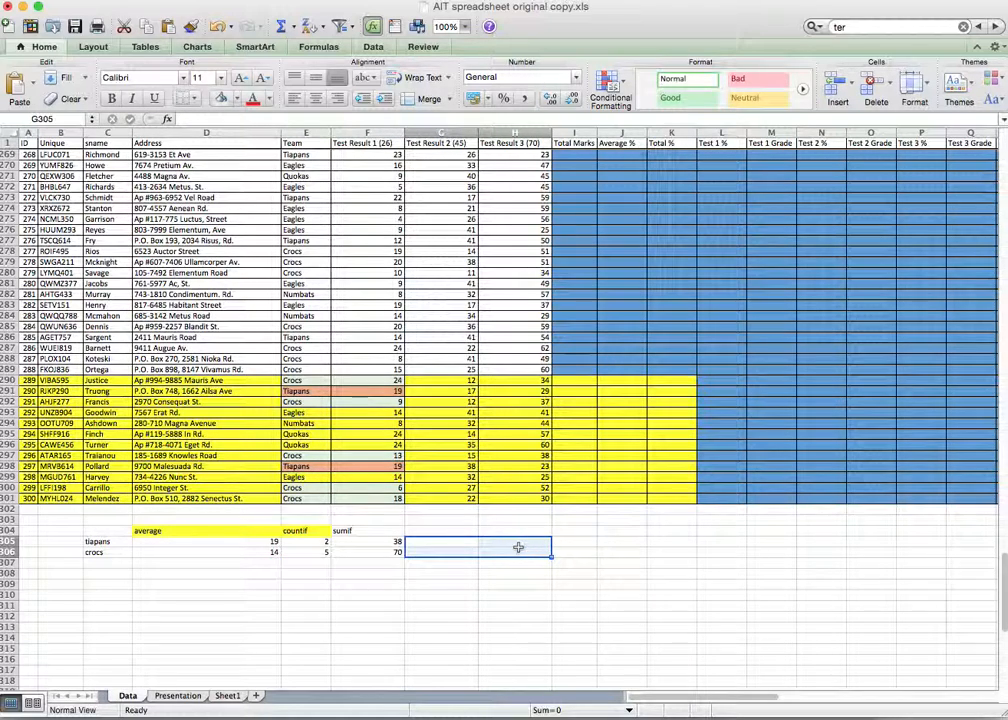
{"action": "left_click_drag", "start_coordinate": [113, 566], "coordinate": [113, 587]}
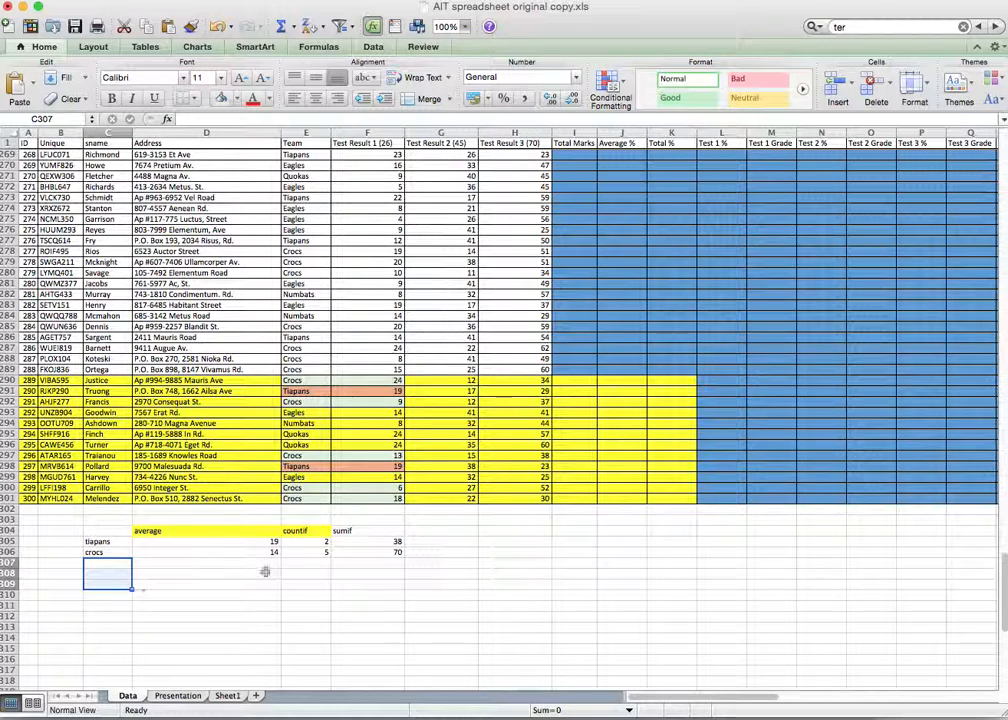
Step: Widen E305's tiapans COUNTIF range to E2:E301, giving a count of 53
{"action": "left_click", "coordinate": [318, 542]}
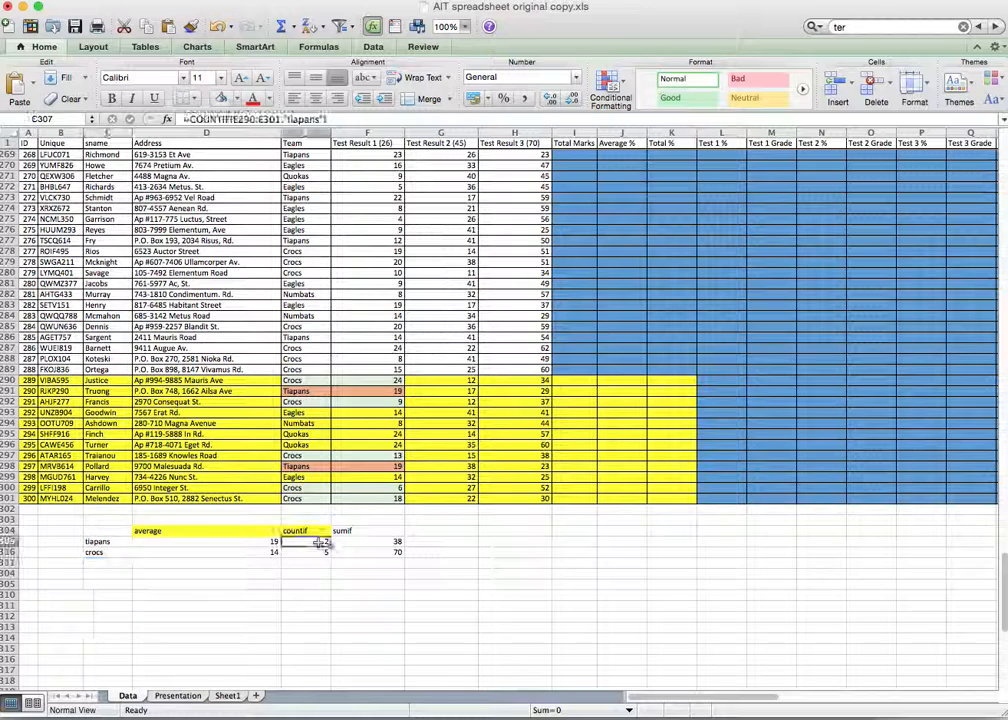
{"action": "left_click", "coordinate": [248, 119]}
{"action": "key", "text": "BackSpace"}
{"action": "key", "text": "BackSpace"}
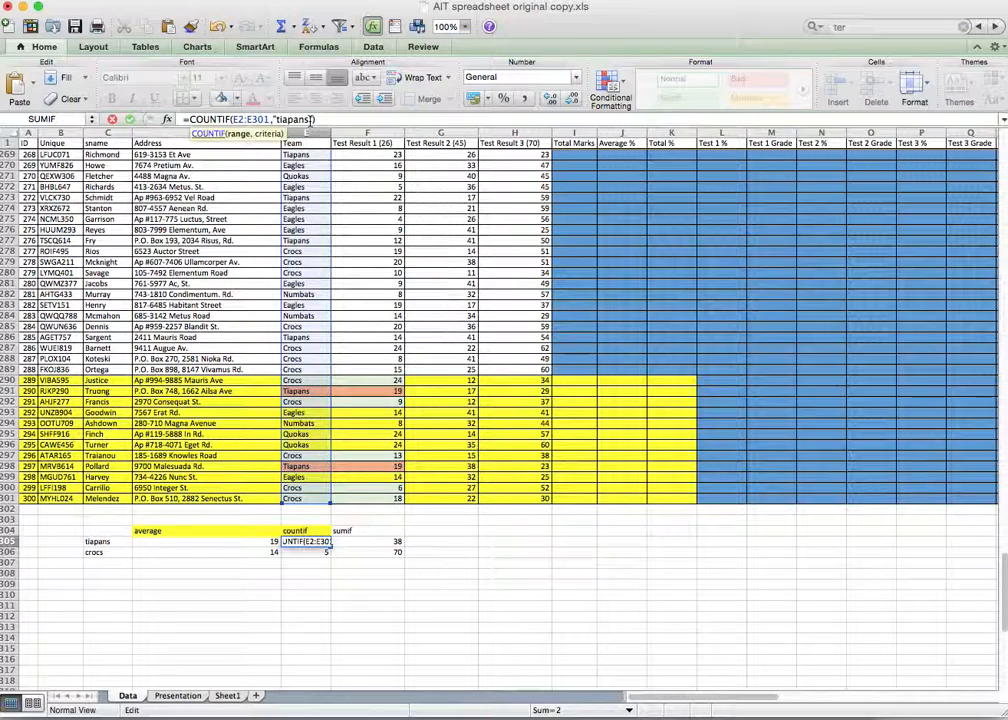
{"action": "key", "text": "Return"}
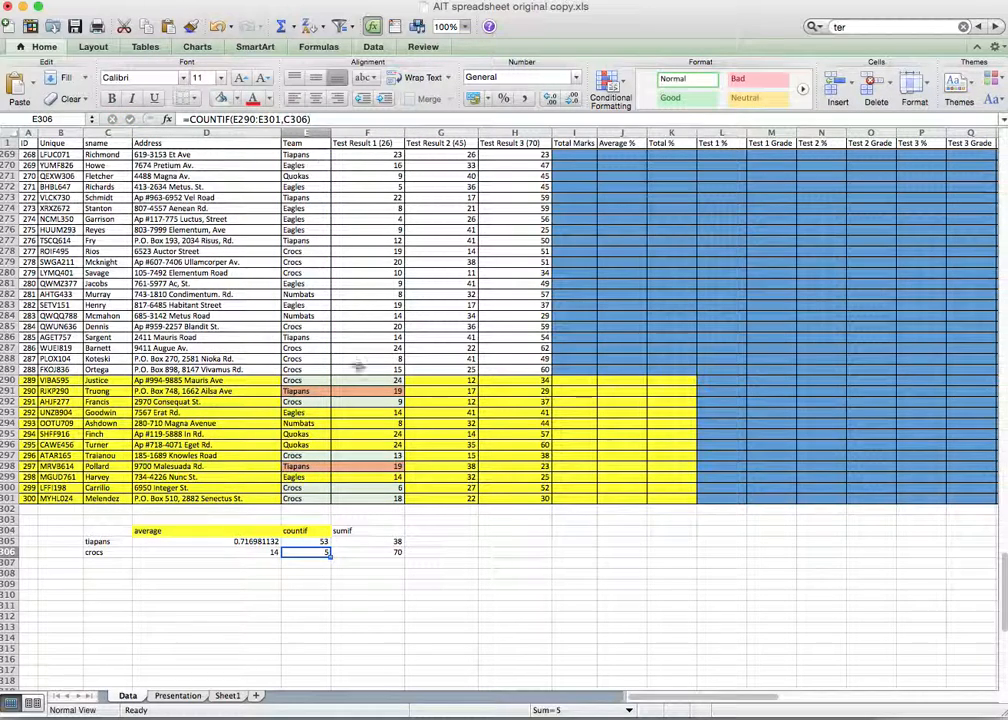
Step: Change F305's tiapans SUMIF ranges to E2:E301 and F2:F301, giving a sum of 748
{"action": "left_click", "coordinate": [376, 543]}
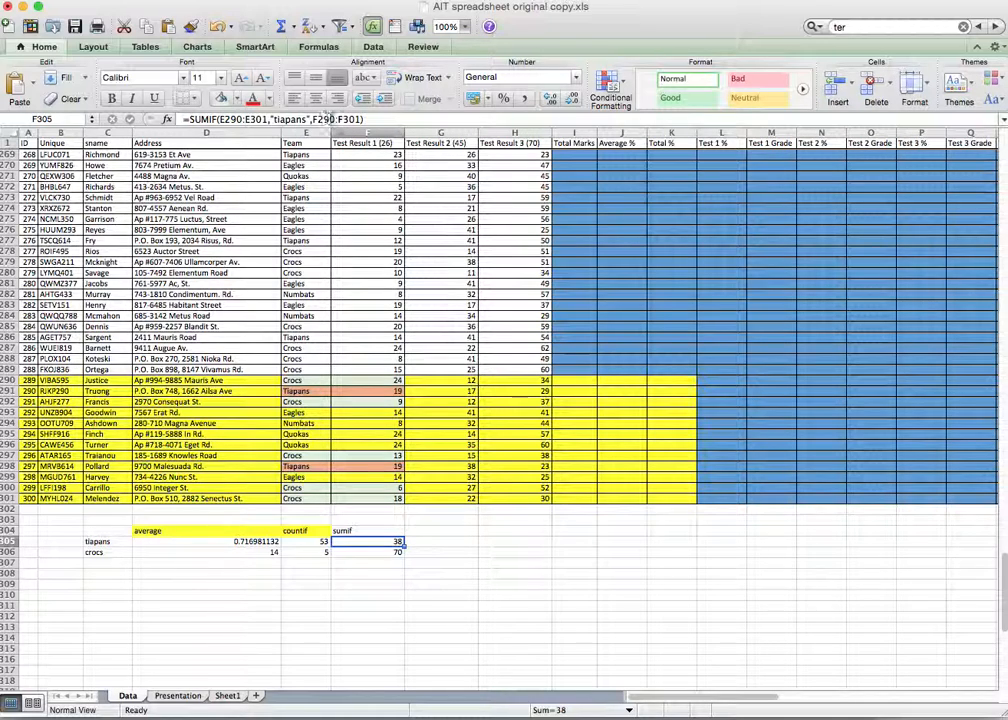
{"action": "left_click", "coordinate": [336, 119]}
{"action": "key", "text": "BackSpace"}
{"action": "key", "text": "BackSpace"}
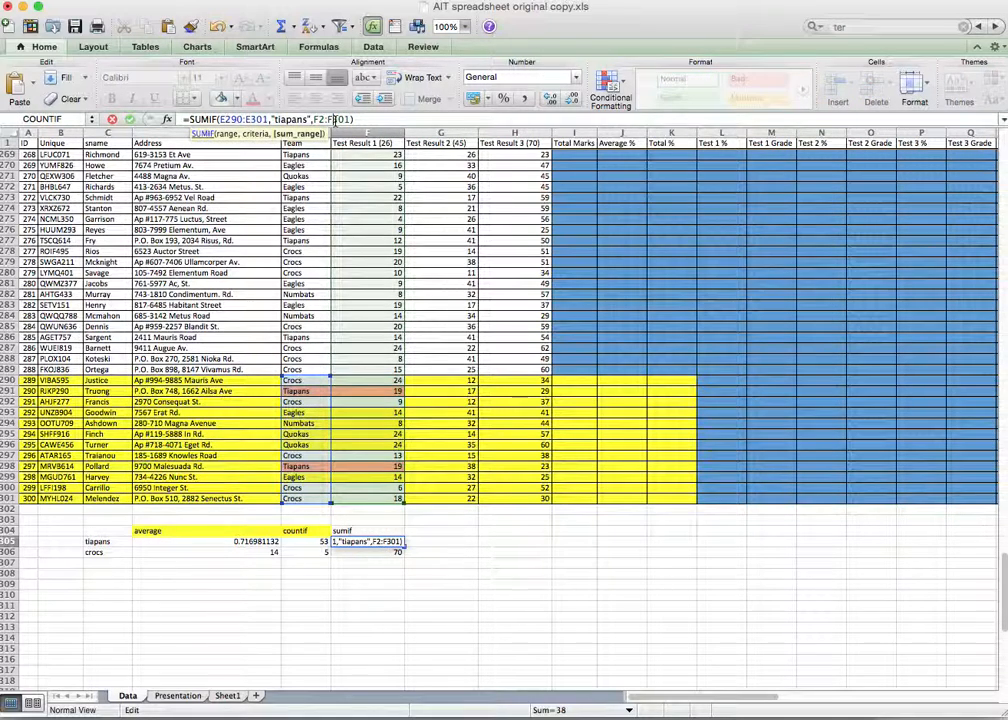
{"action": "left_click", "coordinate": [240, 119]}
{"action": "key", "text": "BackSpace"}
{"action": "key", "text": "BackSpace"}
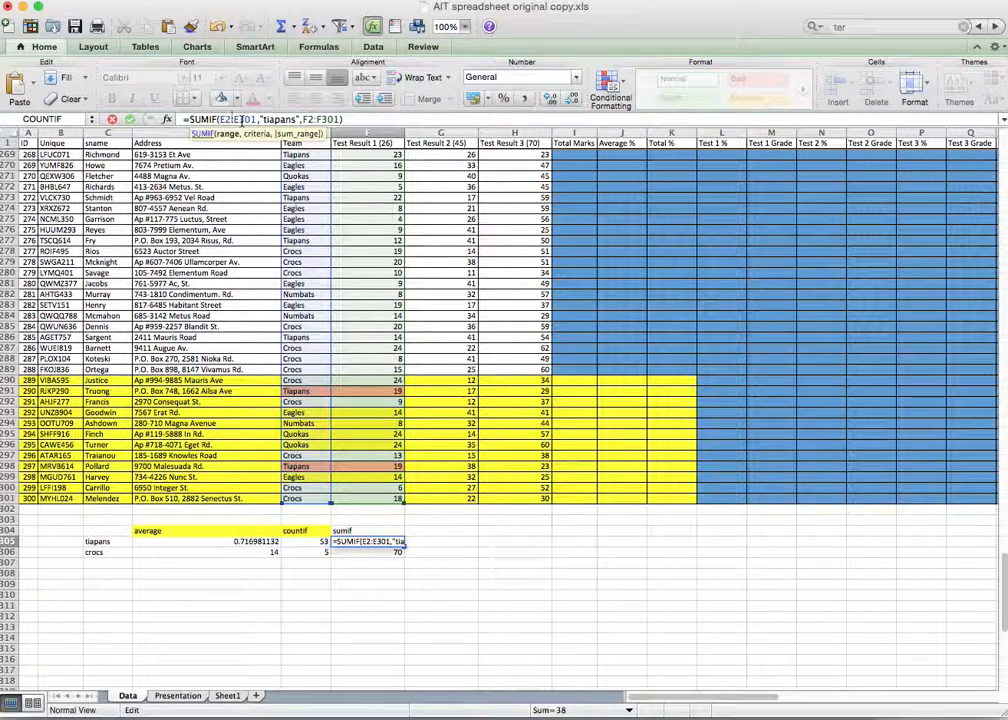
{"action": "key", "text": "Return"}
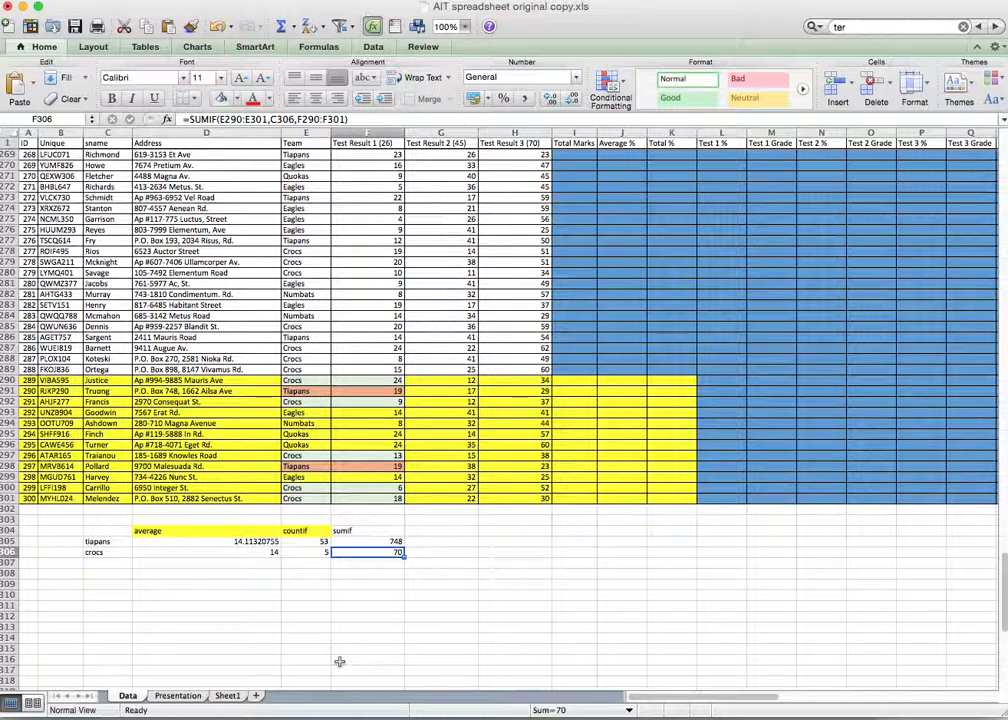
Step: Widen E306's crocs COUNTIF range to E2:E301, giving a count of 63
{"action": "left_click", "coordinate": [322, 552]}
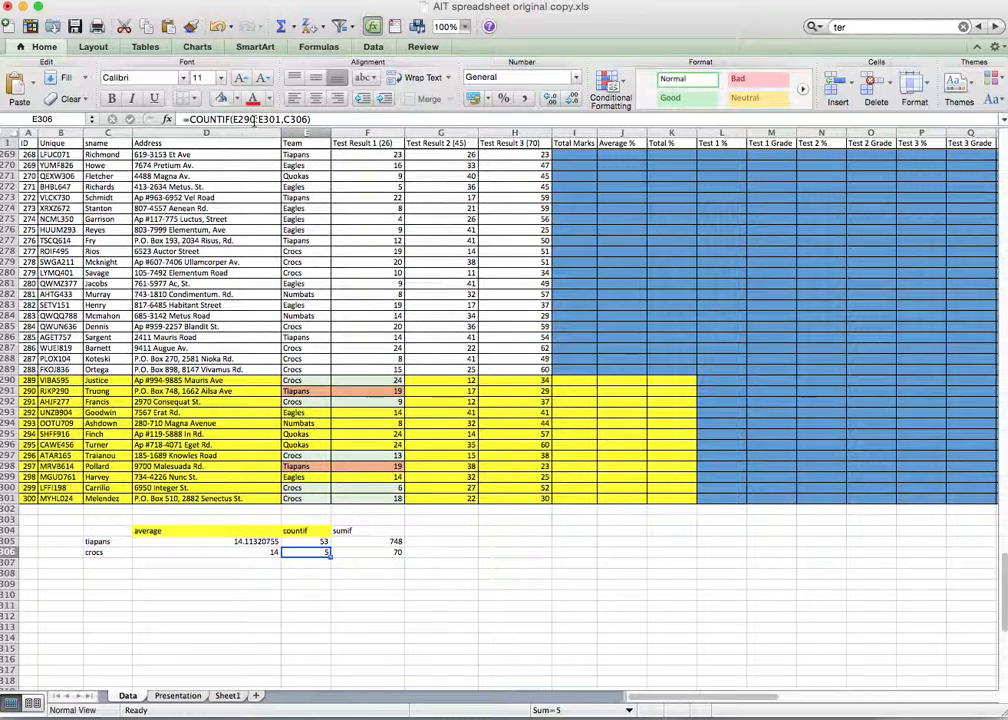
{"action": "left_click", "coordinate": [318, 119]}
{"action": "key", "text": "Left"}
{"action": "key", "text": "Left"}
{"action": "key", "text": "Left"}
{"action": "key", "text": "Left"}
{"action": "key", "text": "Left"}
{"action": "key", "text": "Left"}
{"action": "key", "text": "Left"}
{"action": "key", "text": "Left"}
{"action": "key", "text": "Left"}
{"action": "key", "text": "Left"}
{"action": "key", "text": "Left"}
{"action": "key", "text": "BackSpace"}
{"action": "key", "text": "BackSpace"}
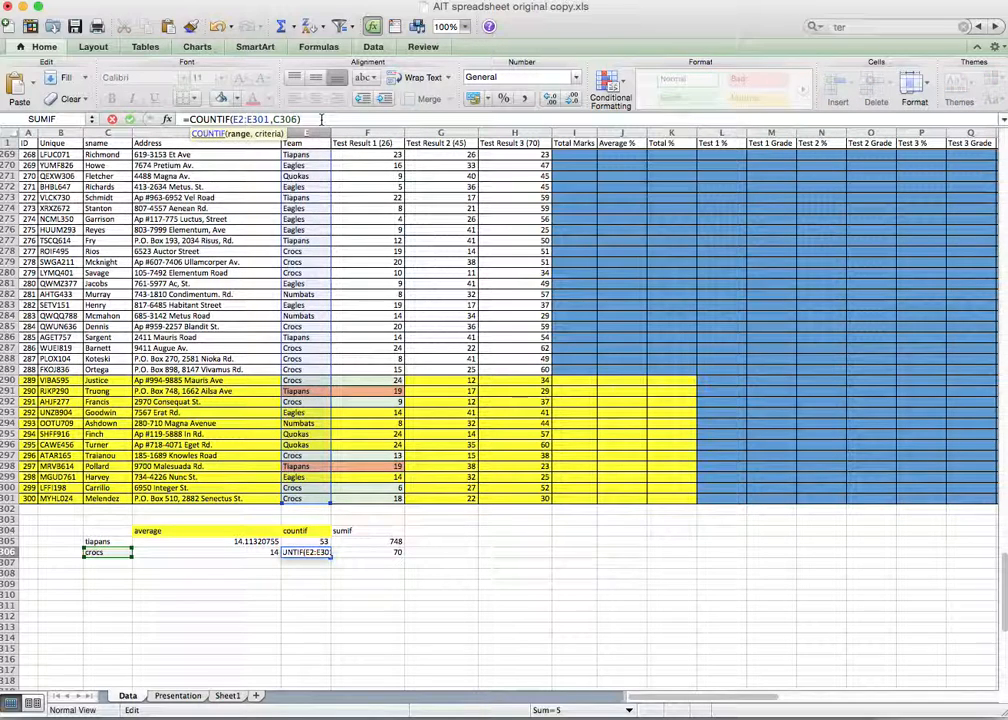
{"action": "key", "text": "Return"}
Step: Extend F306's crocs SUMIF criteria and sum ranges to start at row 2, giving 937
{"action": "left_click", "coordinate": [364, 551]}
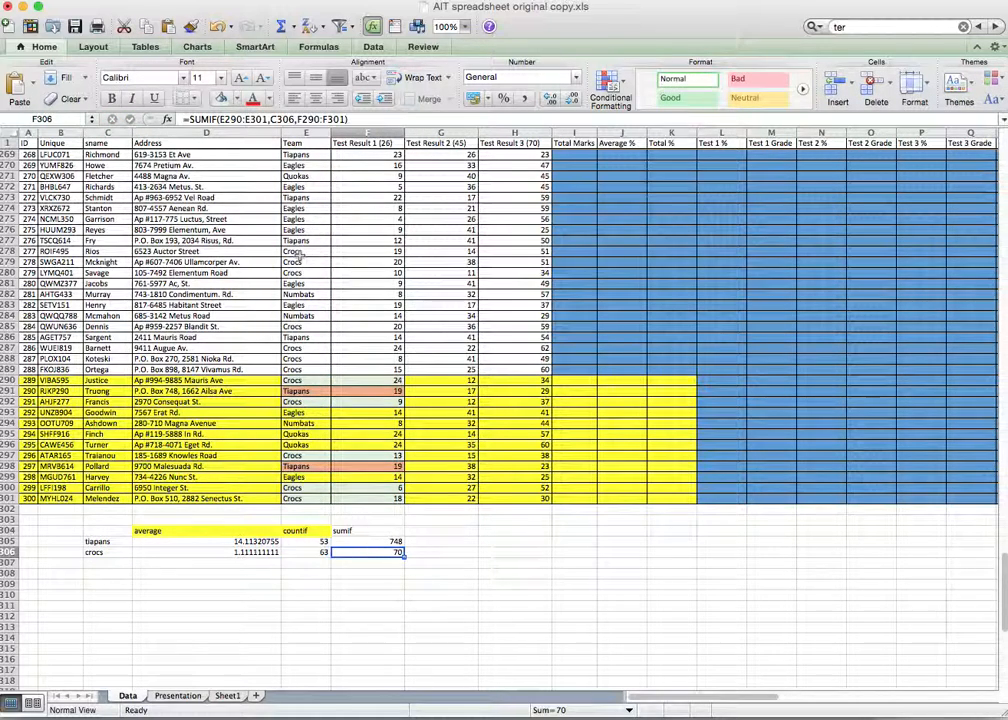
{"action": "left_click", "coordinate": [245, 121]}
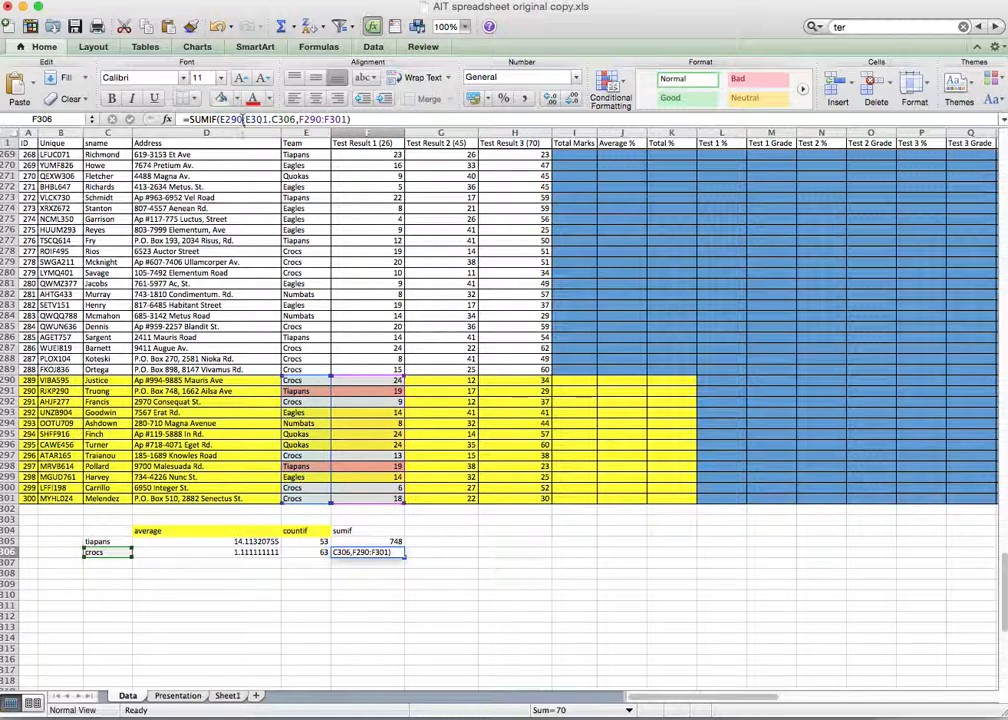
{"action": "key", "text": "BackSpace"}
{"action": "key", "text": "BackSpace"}
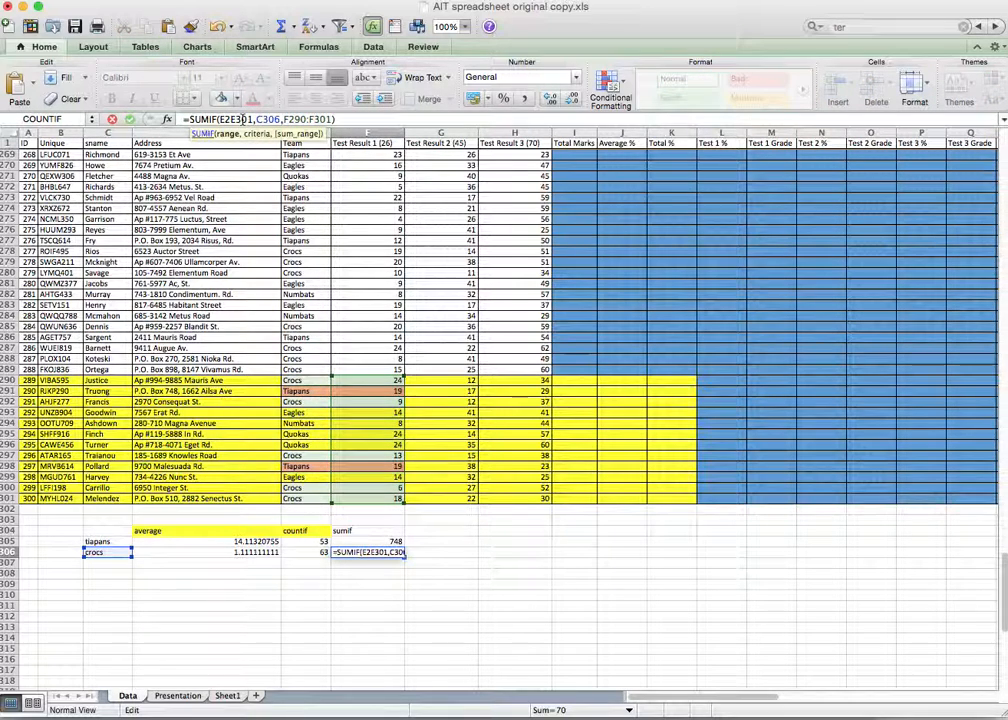
{"action": "key", "text": "Return"}
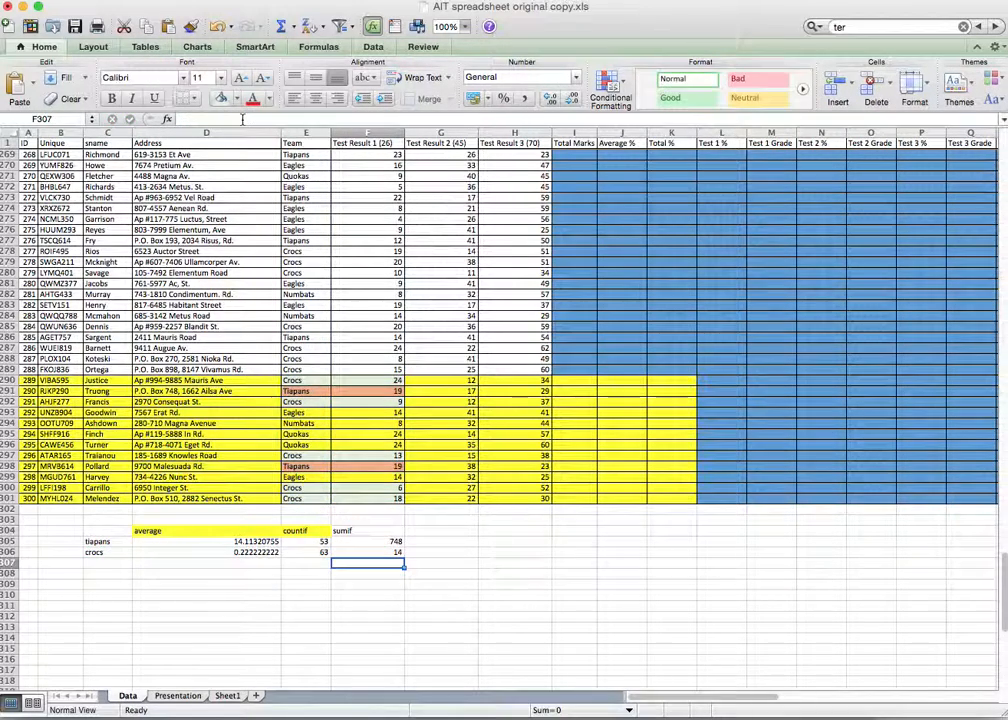
{"action": "left_click", "coordinate": [380, 552]}
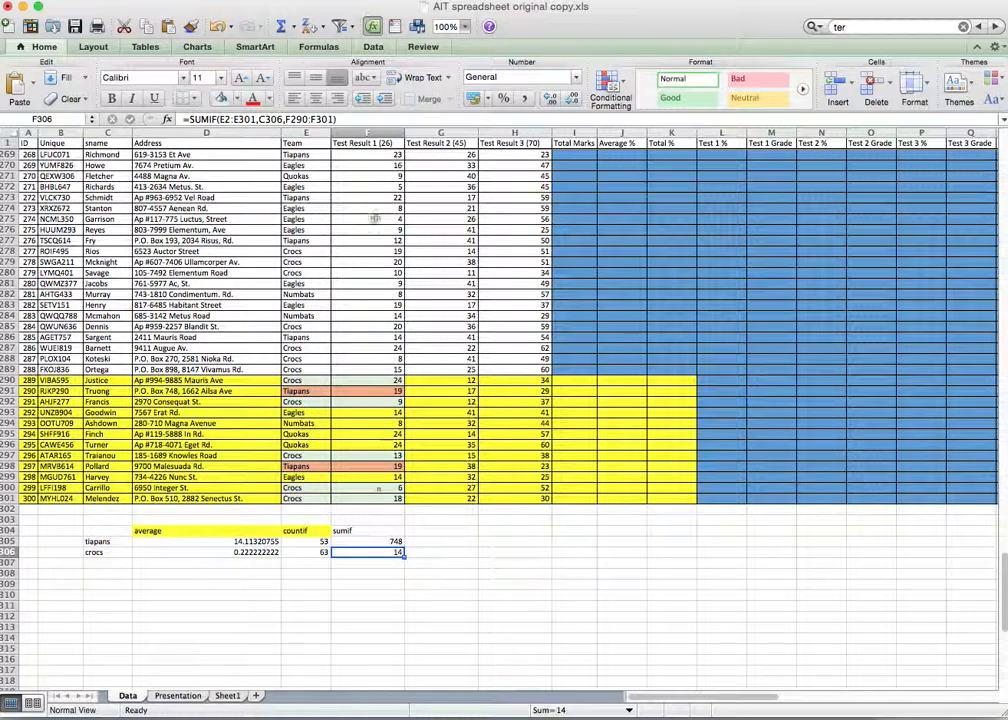
{"action": "left_click", "coordinate": [308, 119]}
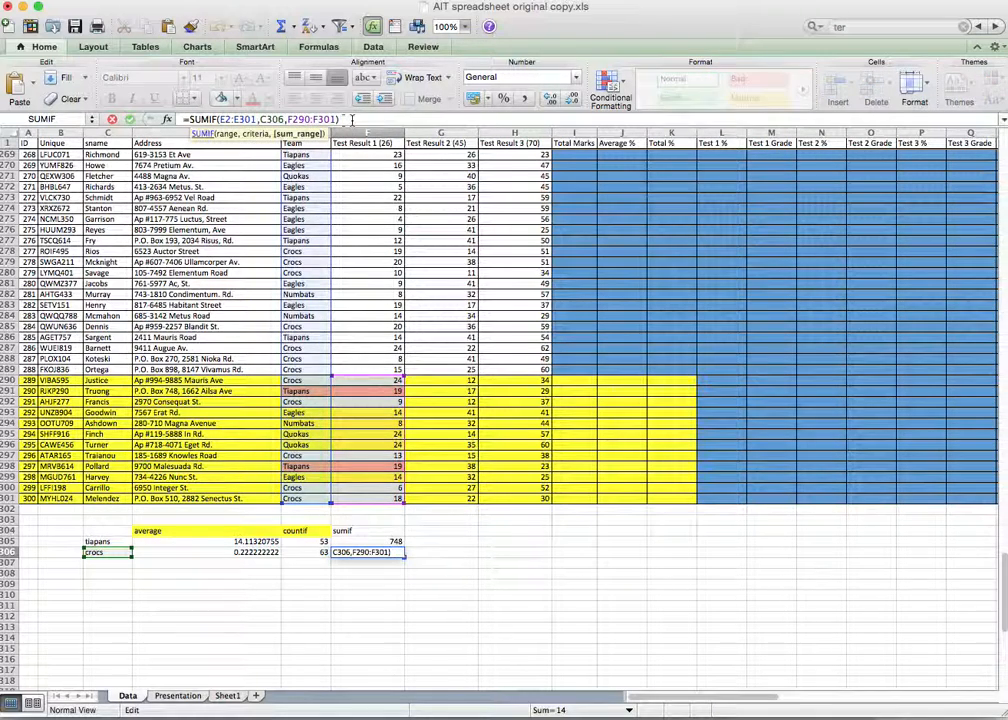
{"action": "key", "text": "BackSpace"}
{"action": "key", "text": "BackSpace"}
{"action": "key", "text": "BackSpace"}
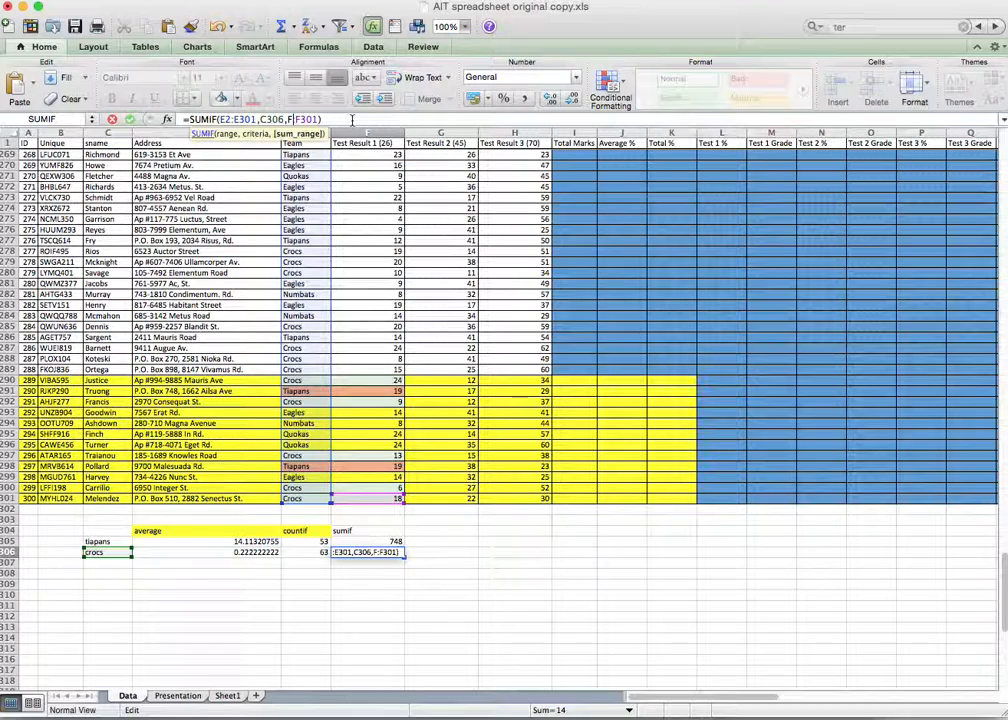
{"action": "key", "text": "Return"}
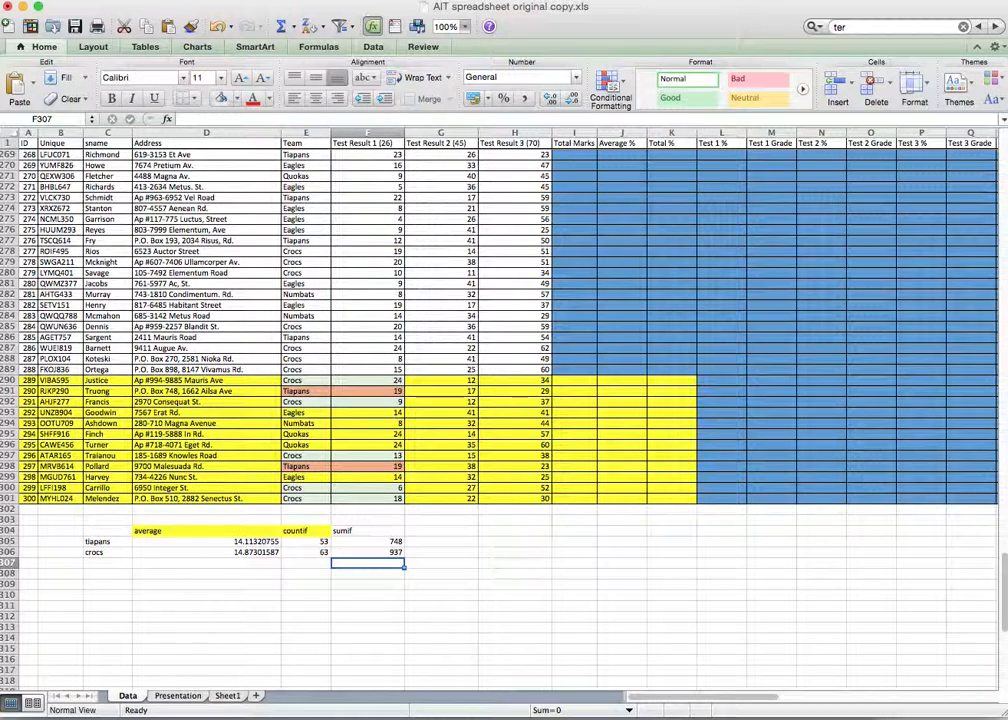